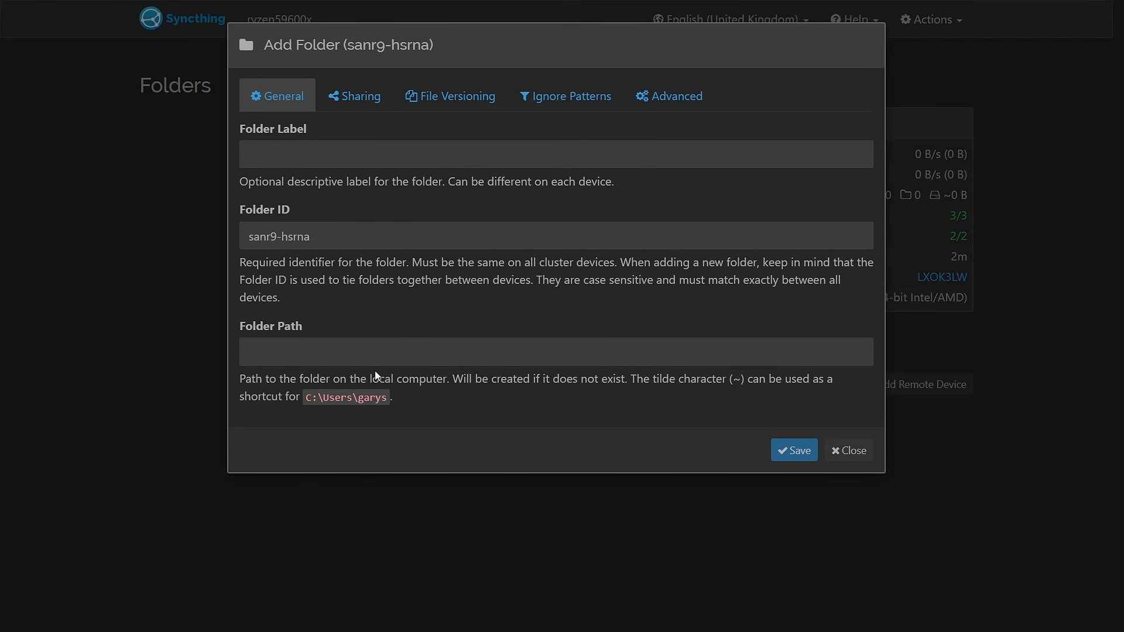
Save a new folder entry with the path ~/Customers and the label Customers
left_click(354, 351)
left_click(328, 394)
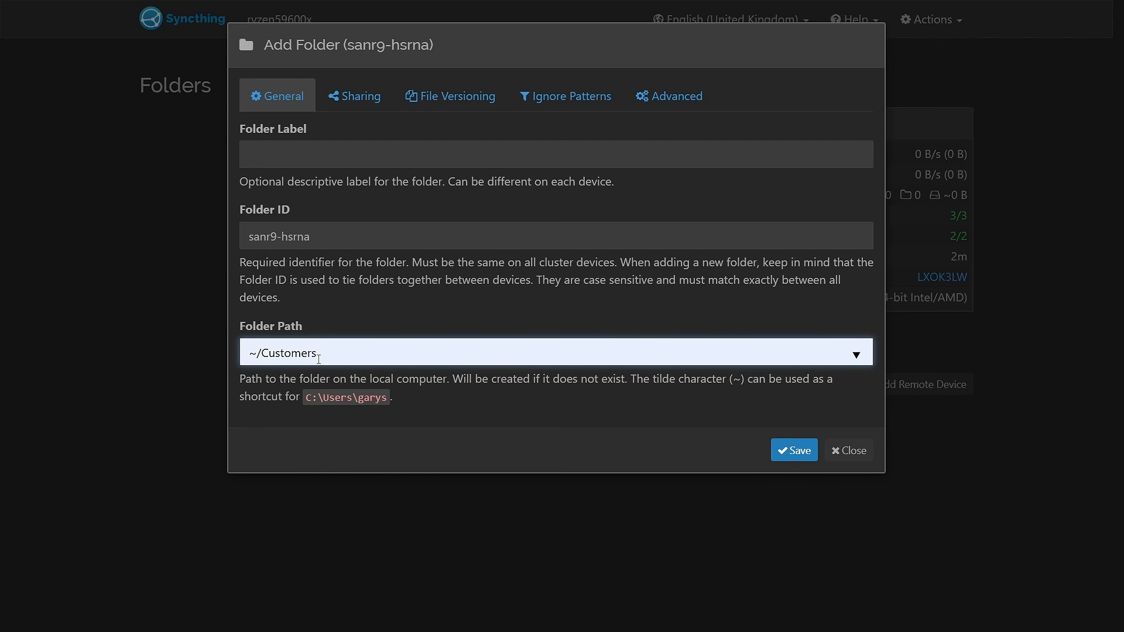
left_click(296, 153)
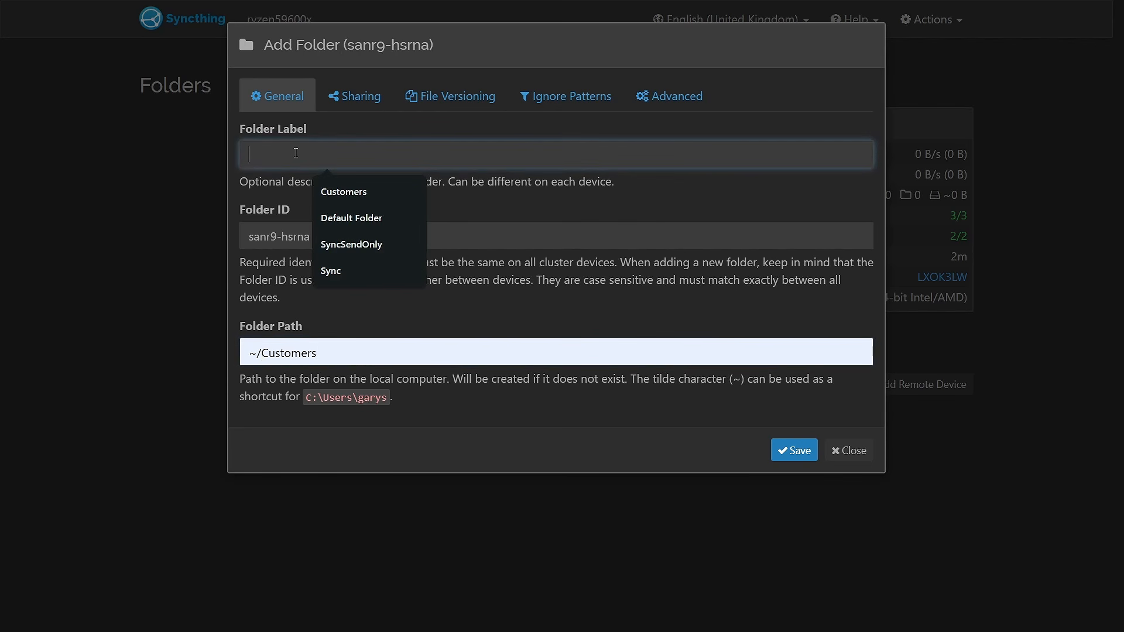
left_click(327, 189)
left_click(408, 216)
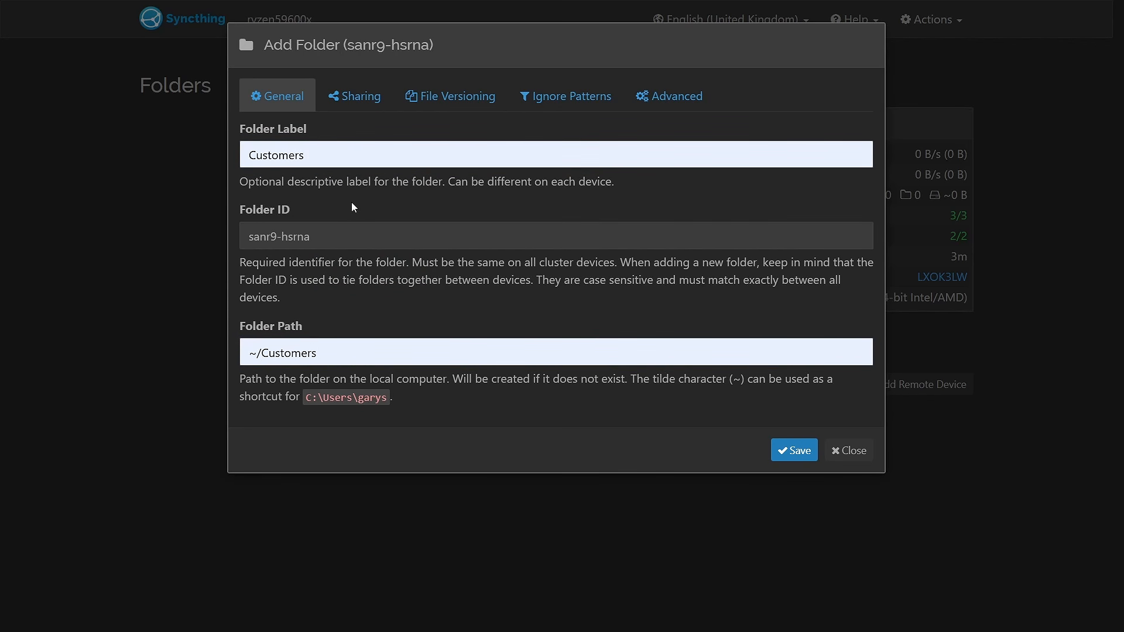
left_click(795, 450)
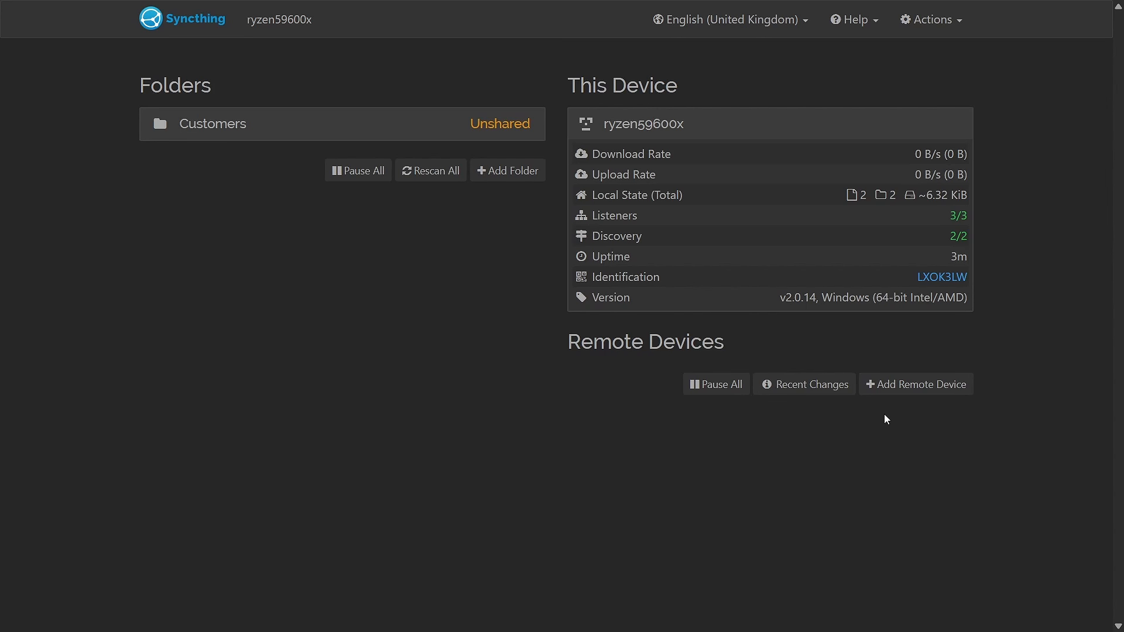
Look over the options for adding a remote device, and view this device's own ID and QR code
left_click(901, 393)
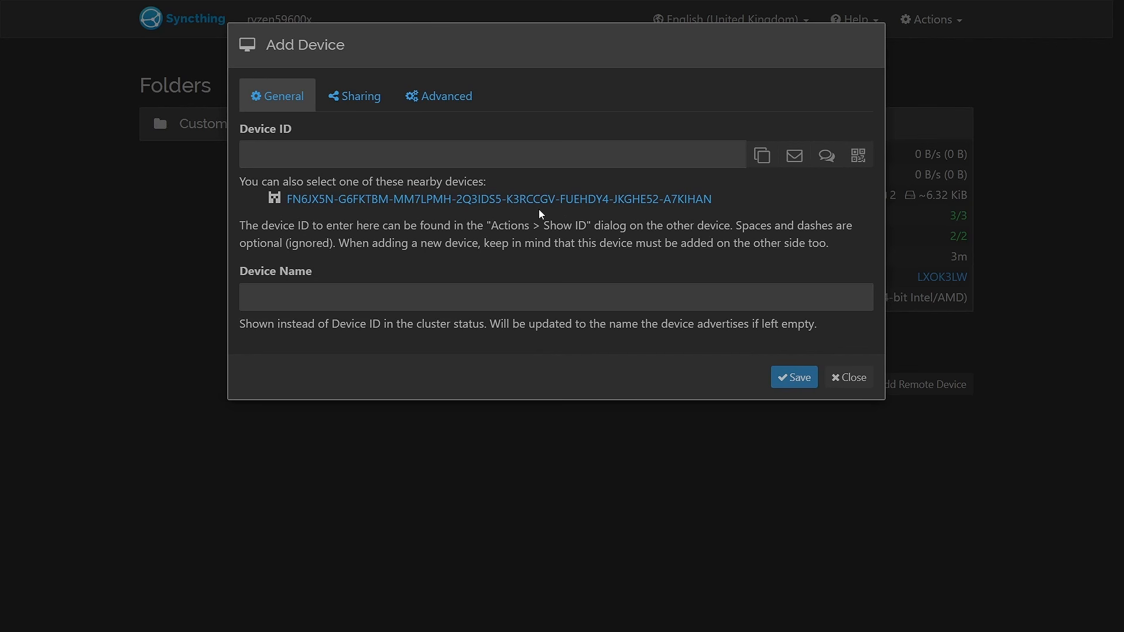
left_click(843, 384)
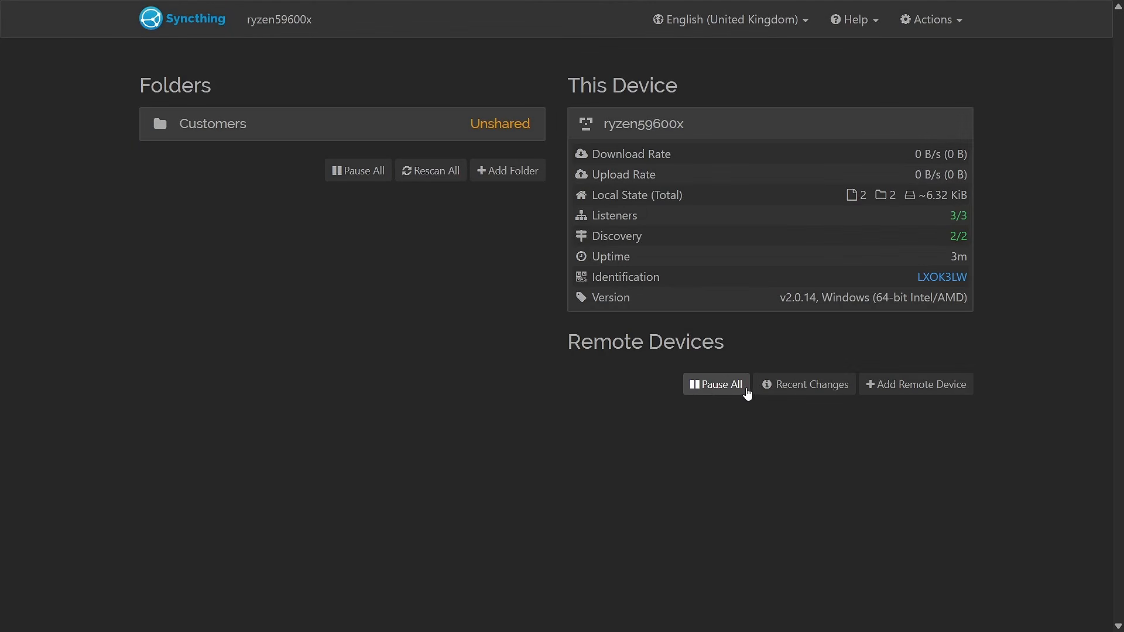
left_click(935, 33)
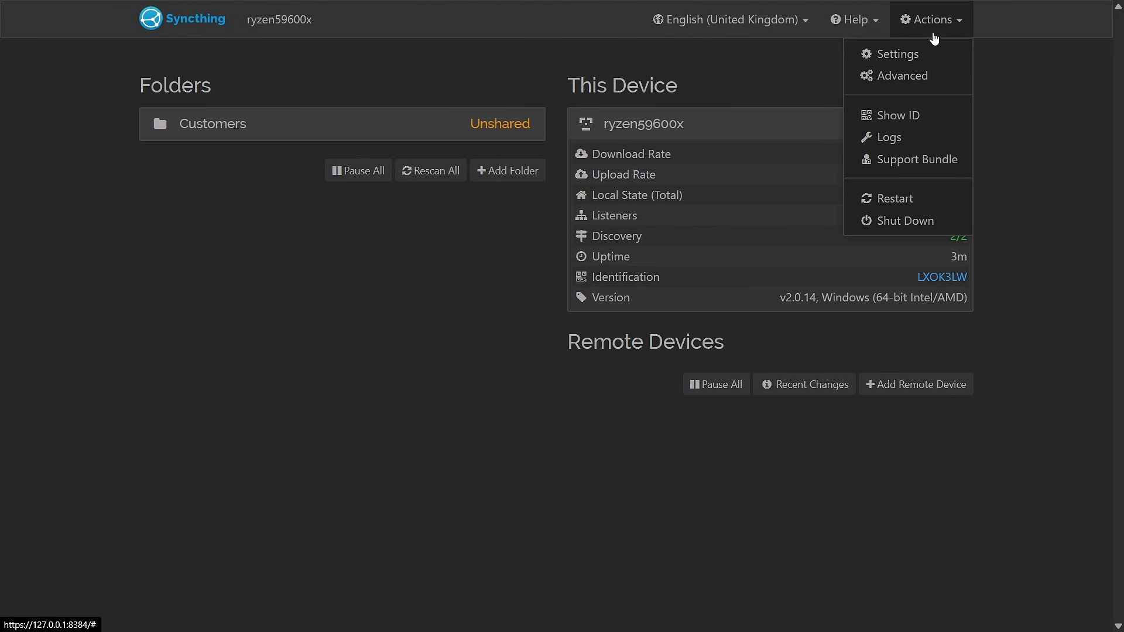
left_click(913, 113)
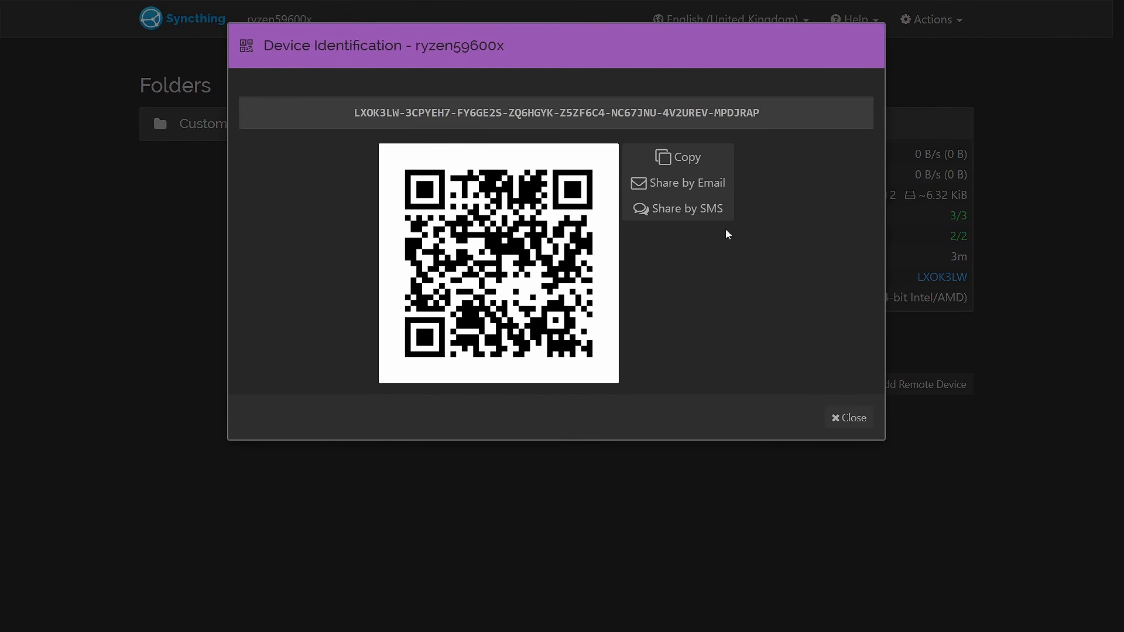
triple_click(360, 112)
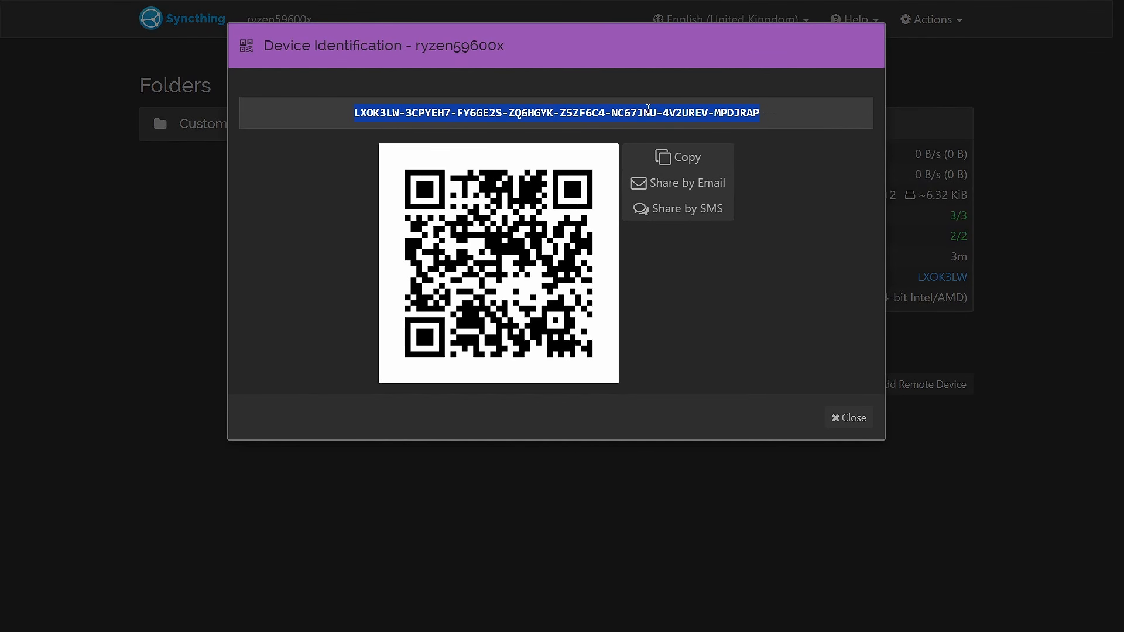
left_click(855, 413)
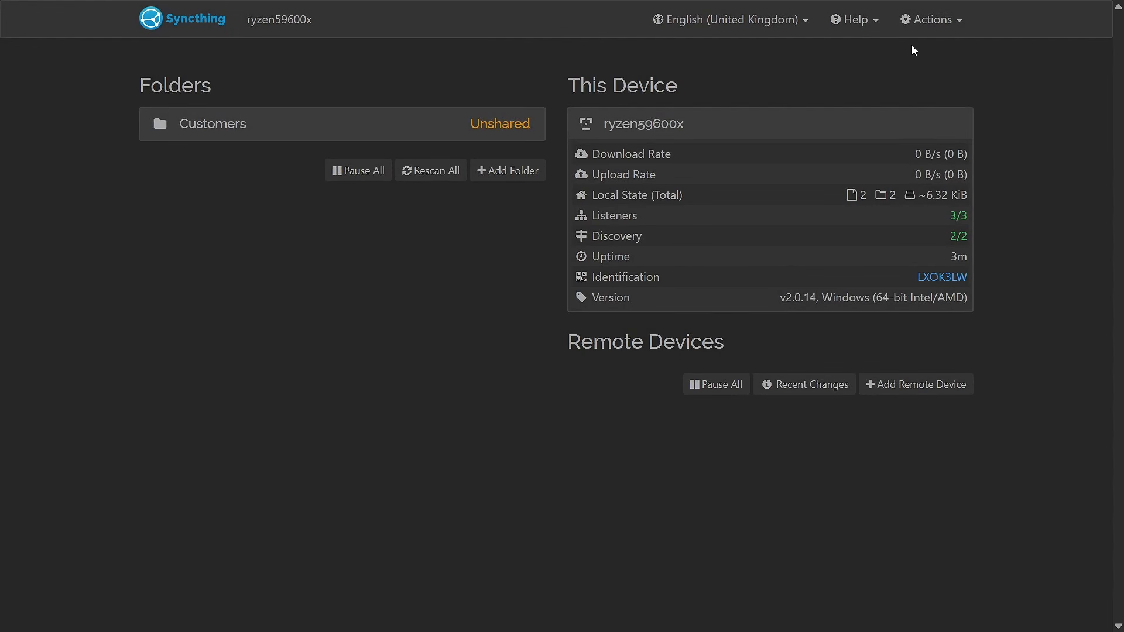
left_click(932, 23)
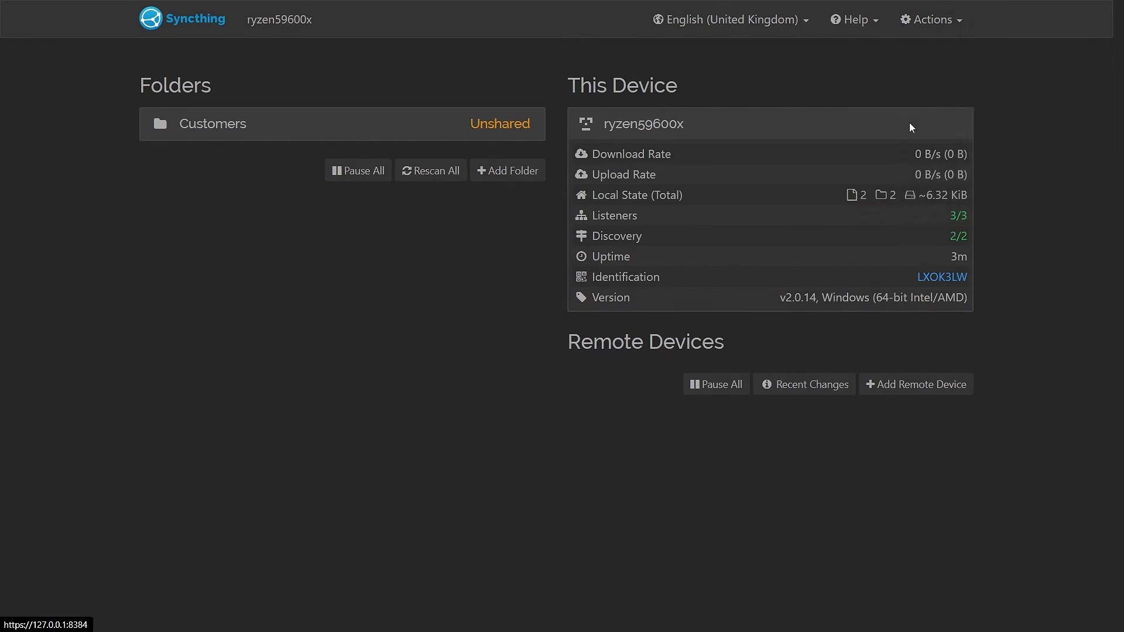
left_click(909, 115)
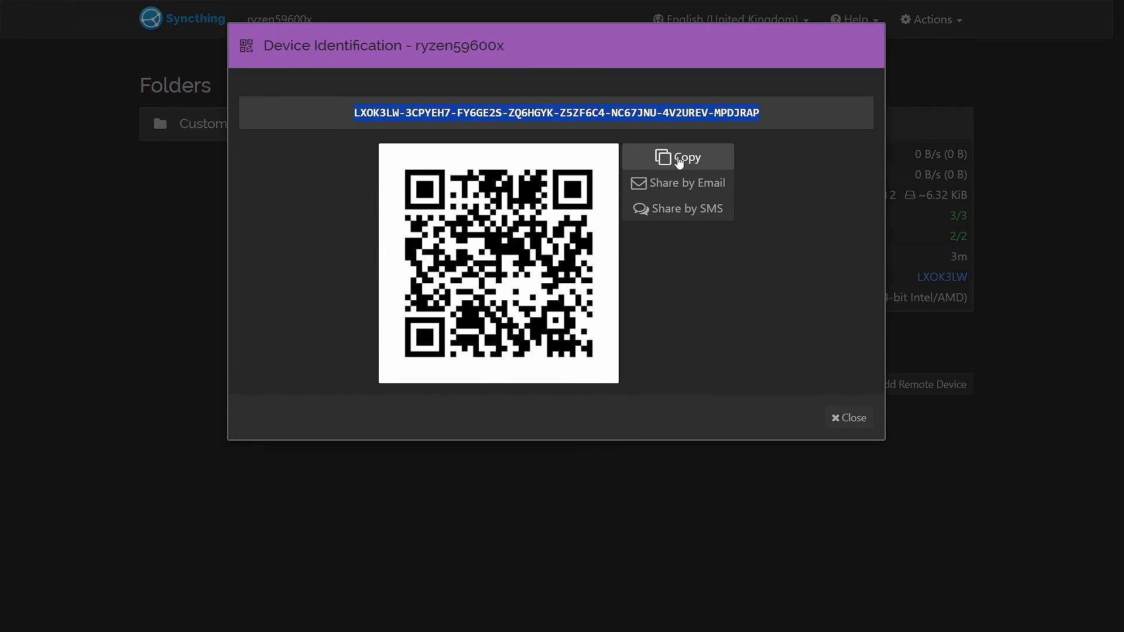
left_click(841, 413)
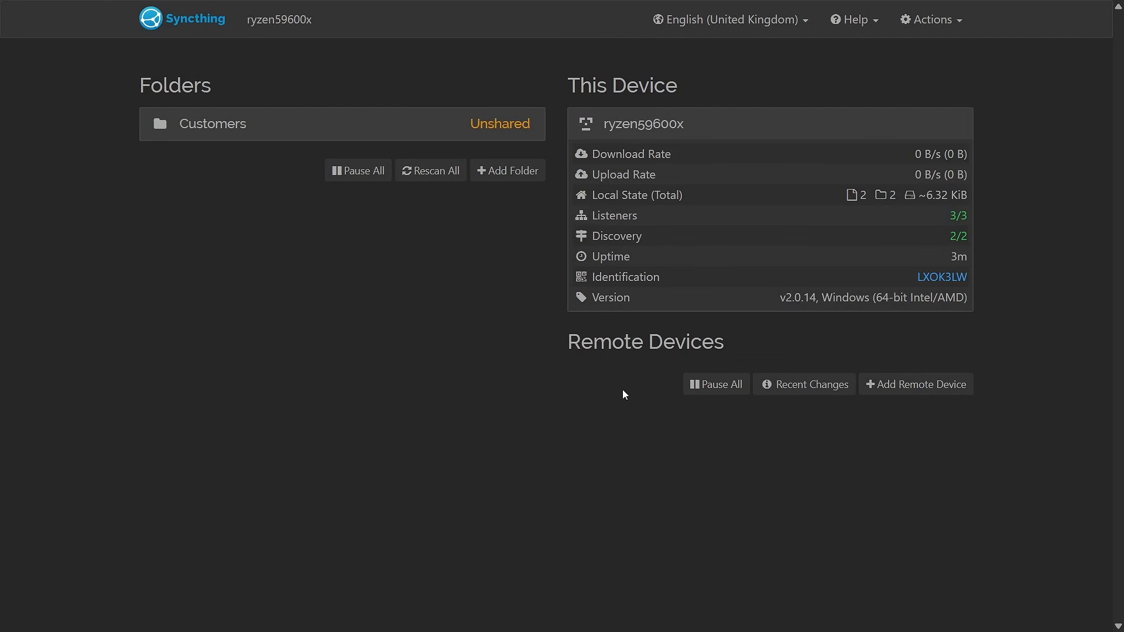
Add the discovered nearby device FN6JX5N as a remote device, and accept ryzen59600x's connection request on picm5
left_click(896, 384)
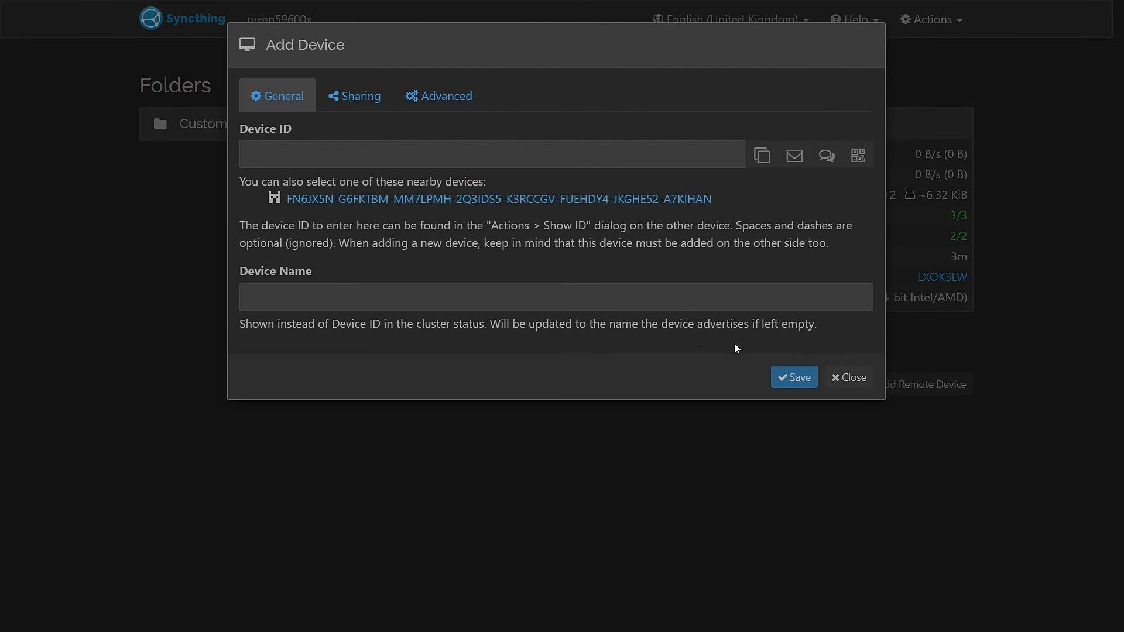
left_click(467, 200)
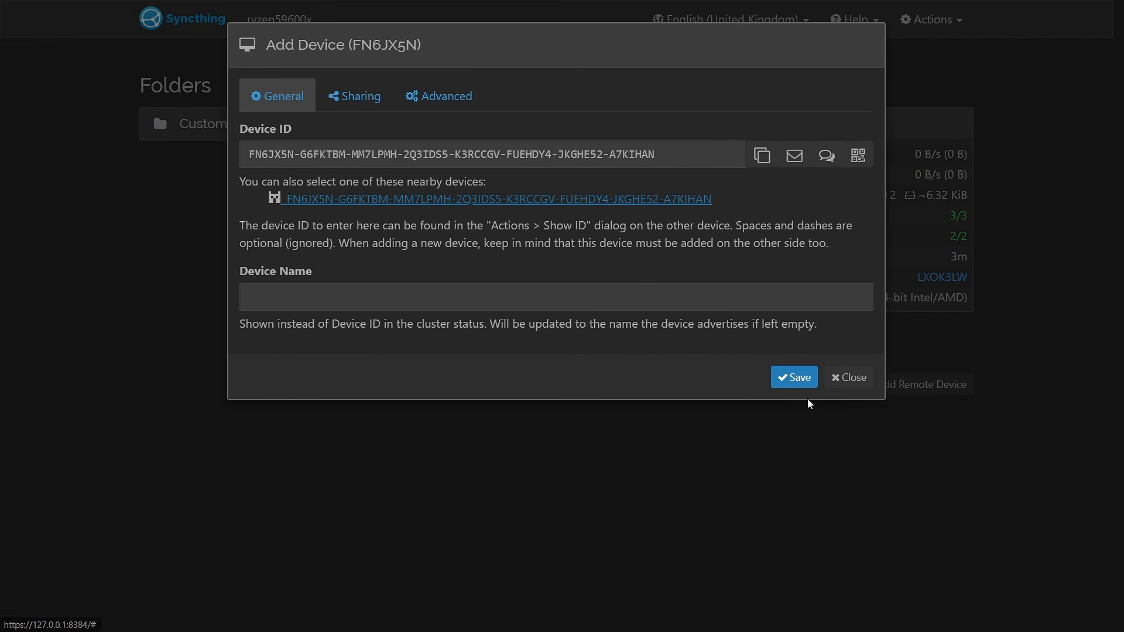
left_click(796, 380)
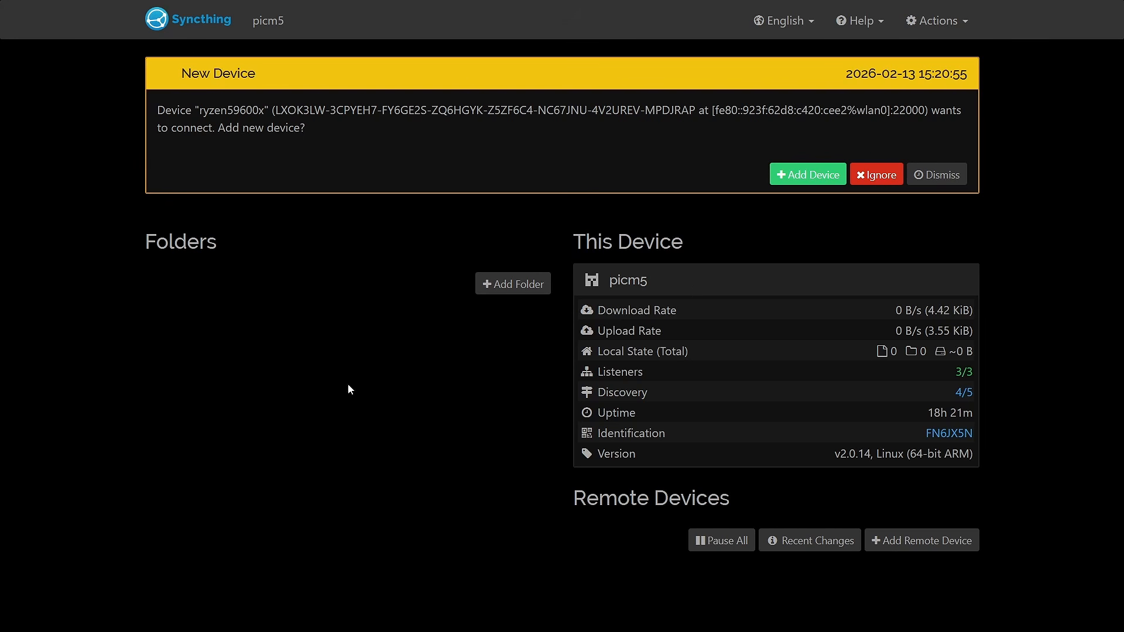
left_click(800, 177)
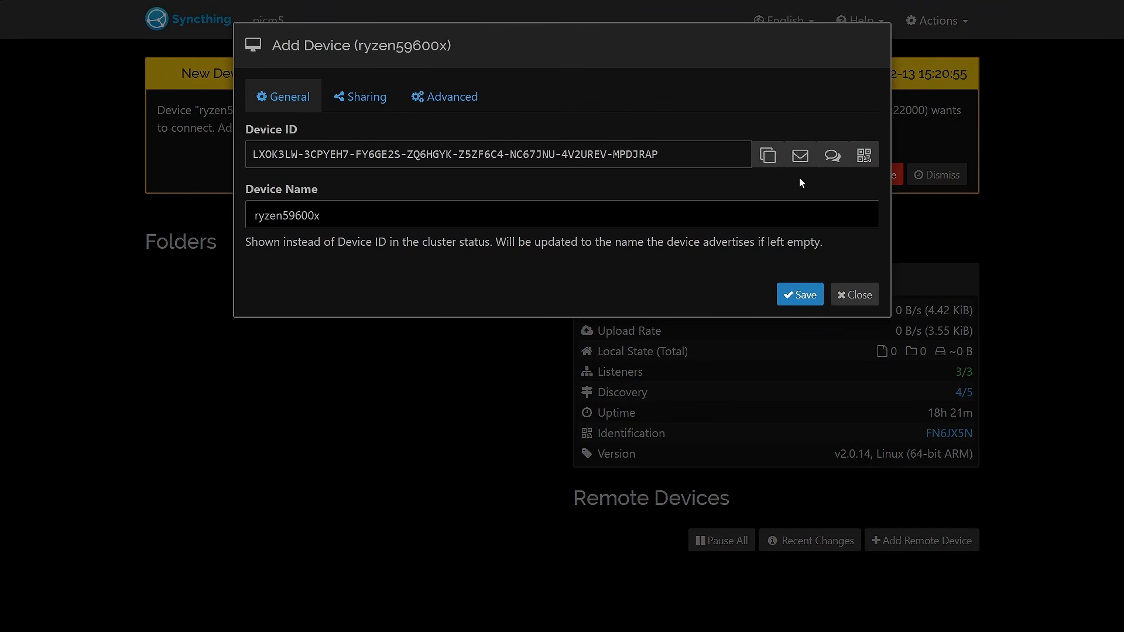
left_click(795, 290)
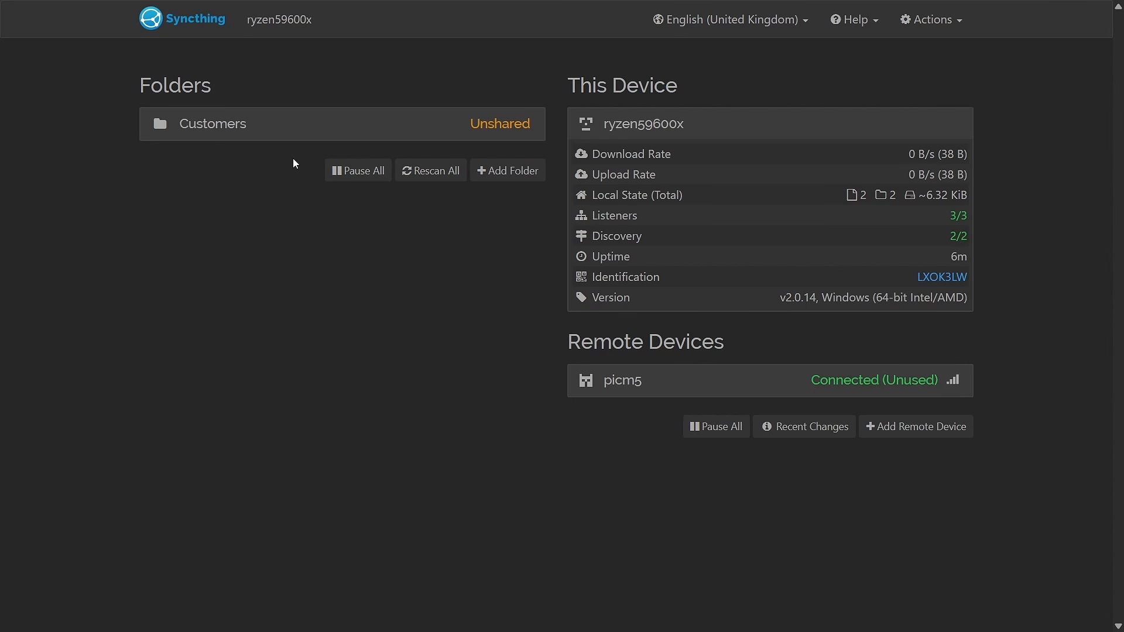
Share the Customers folder with picm5, and accept the shared folder on picm5
left_click(477, 132)
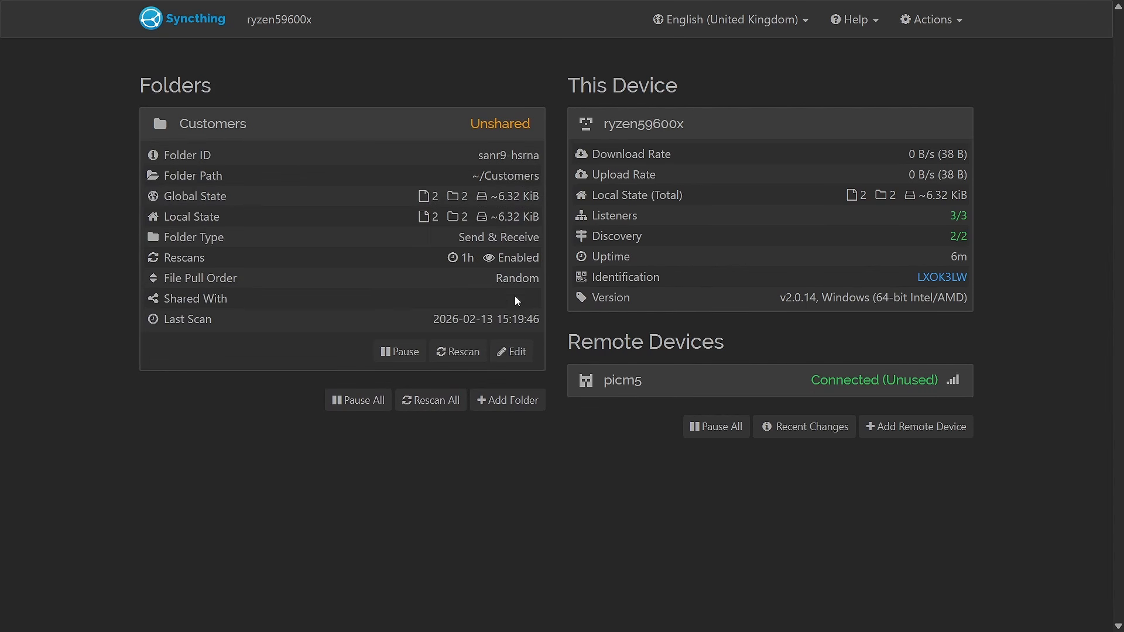
left_click(509, 351)
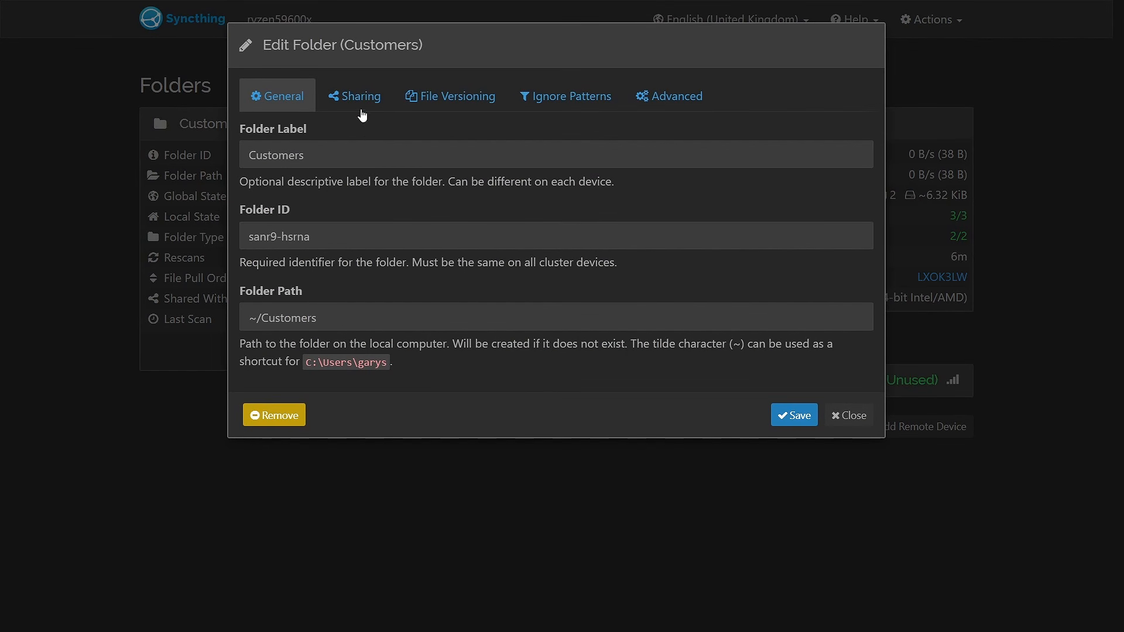
left_click(360, 97)
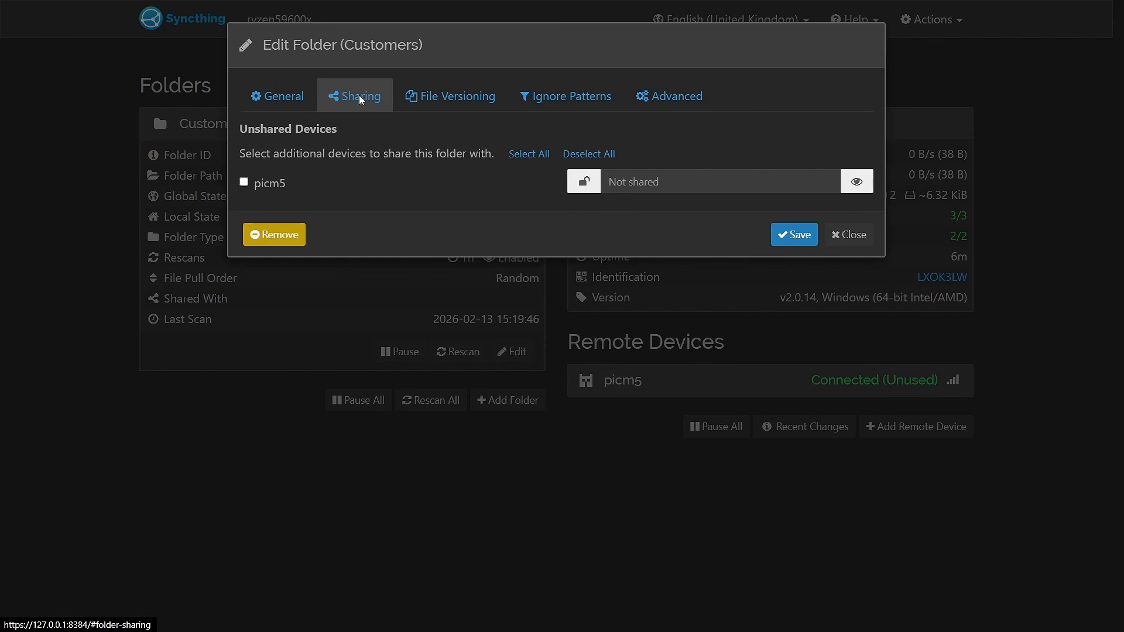
left_click(244, 182)
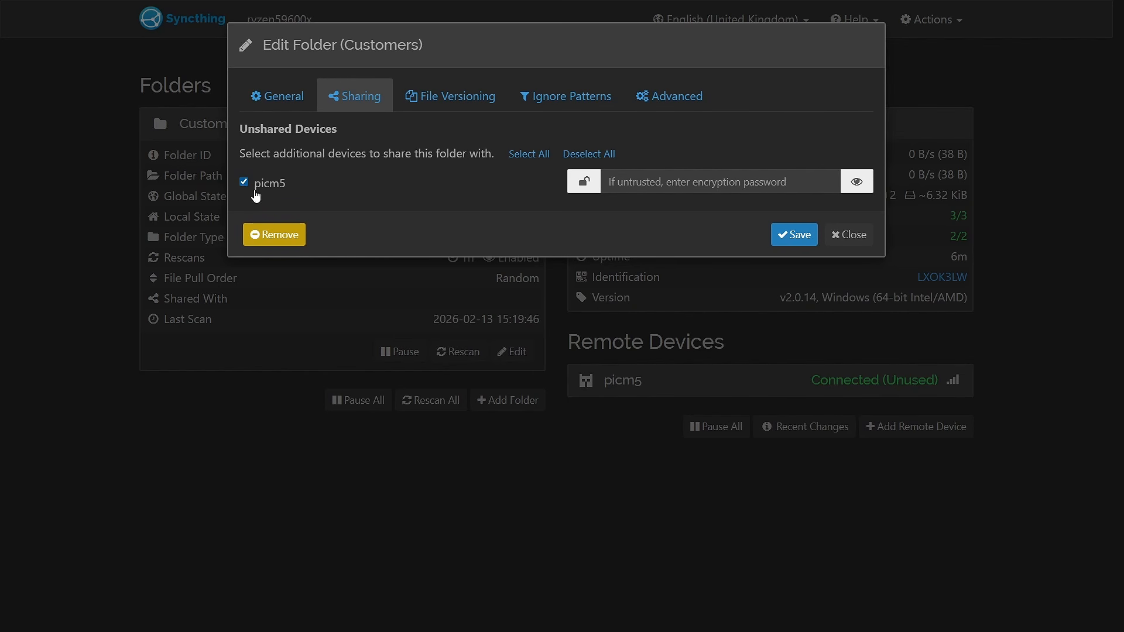
left_click(791, 235)
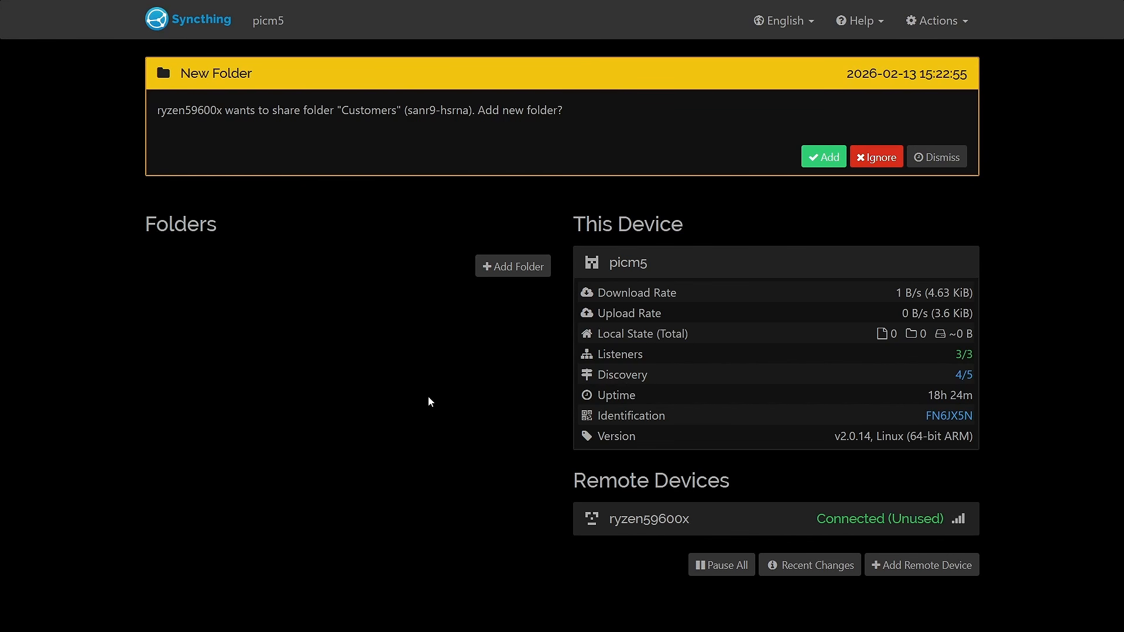
left_click(817, 157)
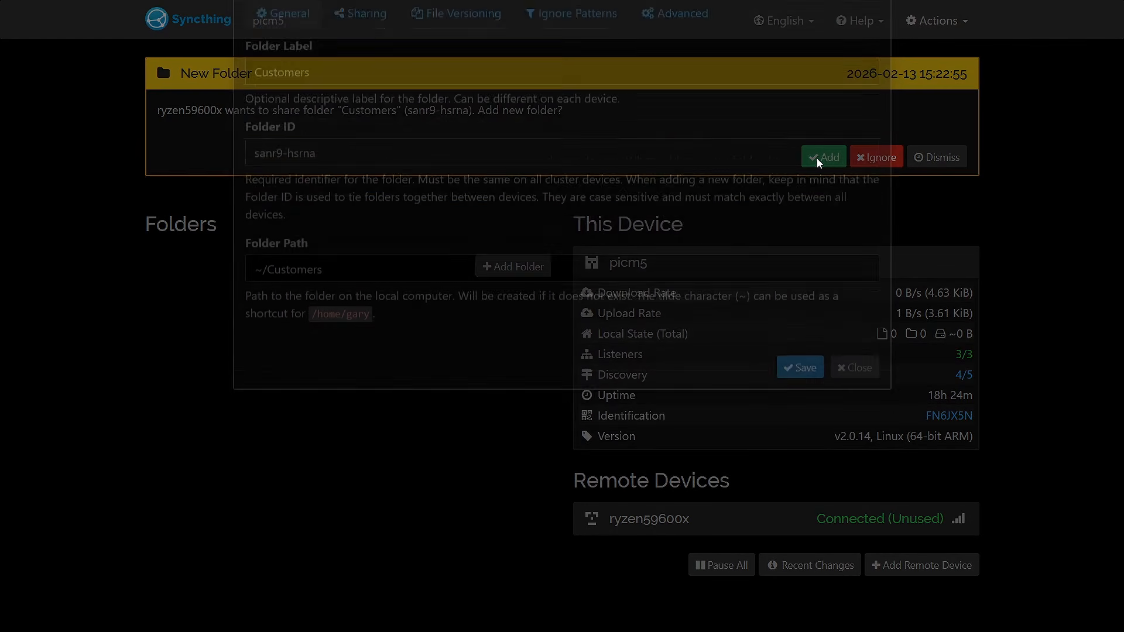
left_click(794, 455)
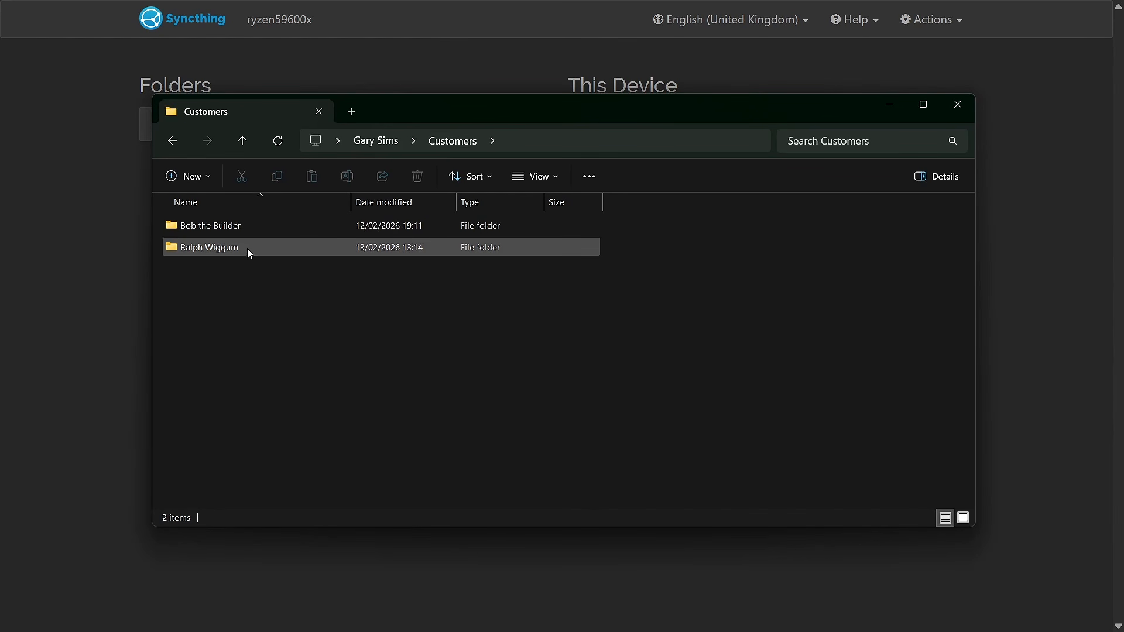
Switch to File Explorer on the Windows machine and inspect the contents of both subfolders in Customers
left_click(248, 229)
double_click(247, 226)
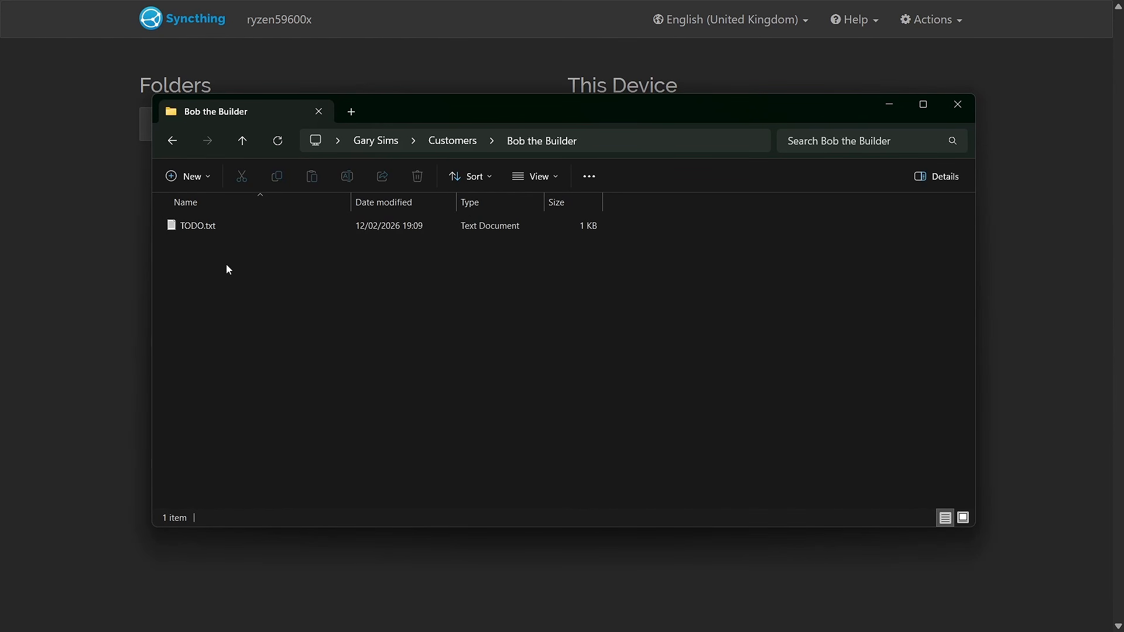
left_click(242, 143)
double_click(226, 248)
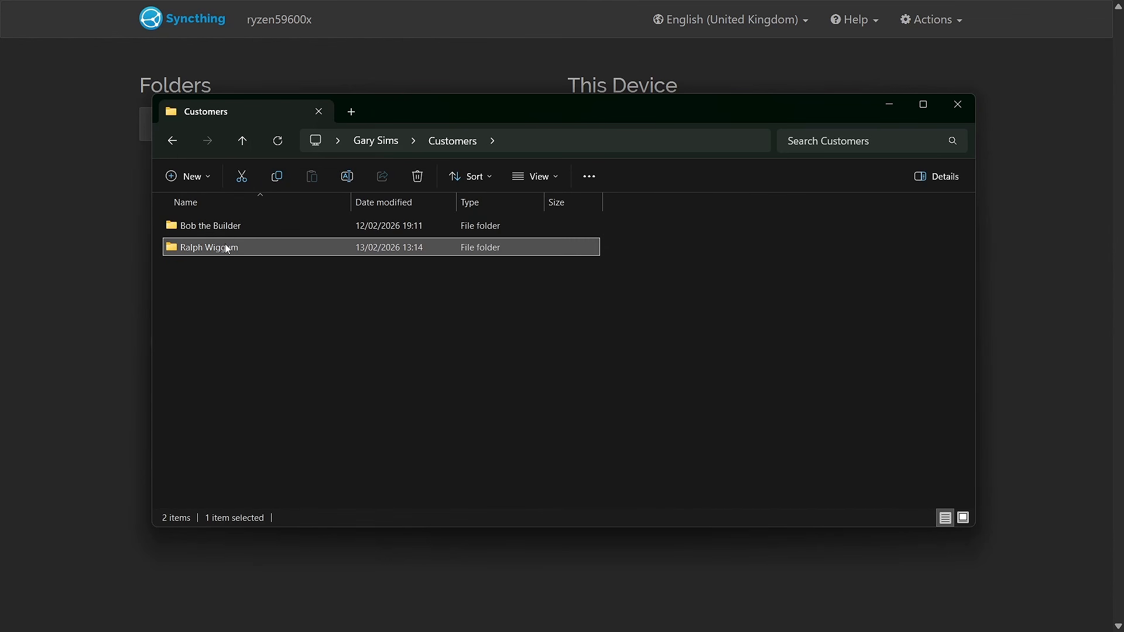
left_click(243, 141)
left_click(710, 367)
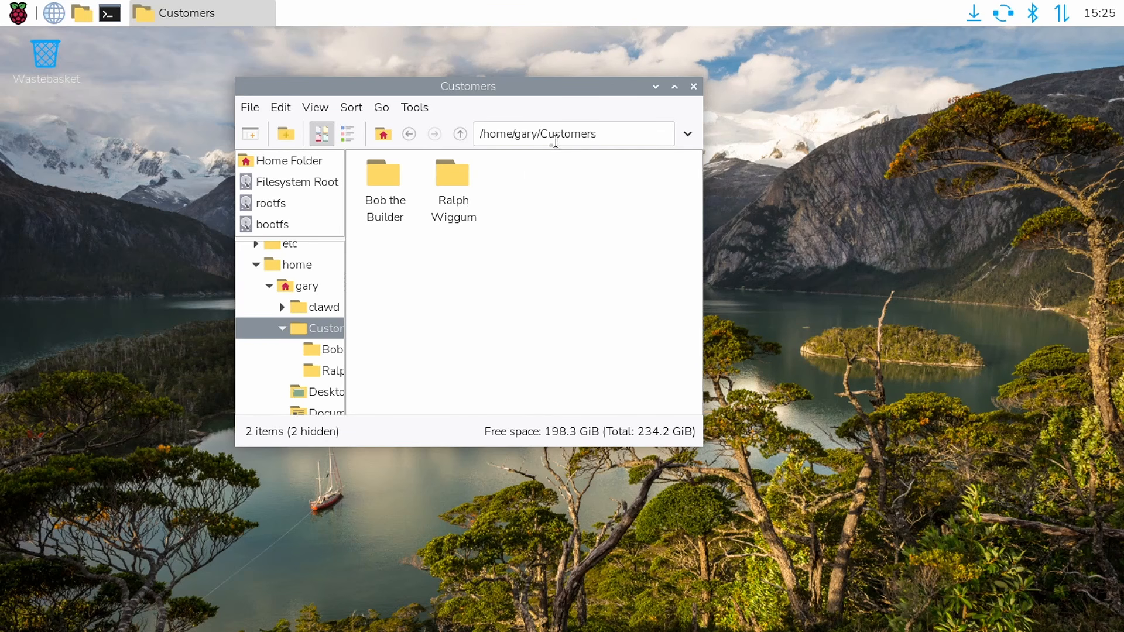
Switch to the Raspberry Pi's file manager and create an empty file named TODO ralph.txt in the Ralph Wiggum folder
double_click(454, 178)
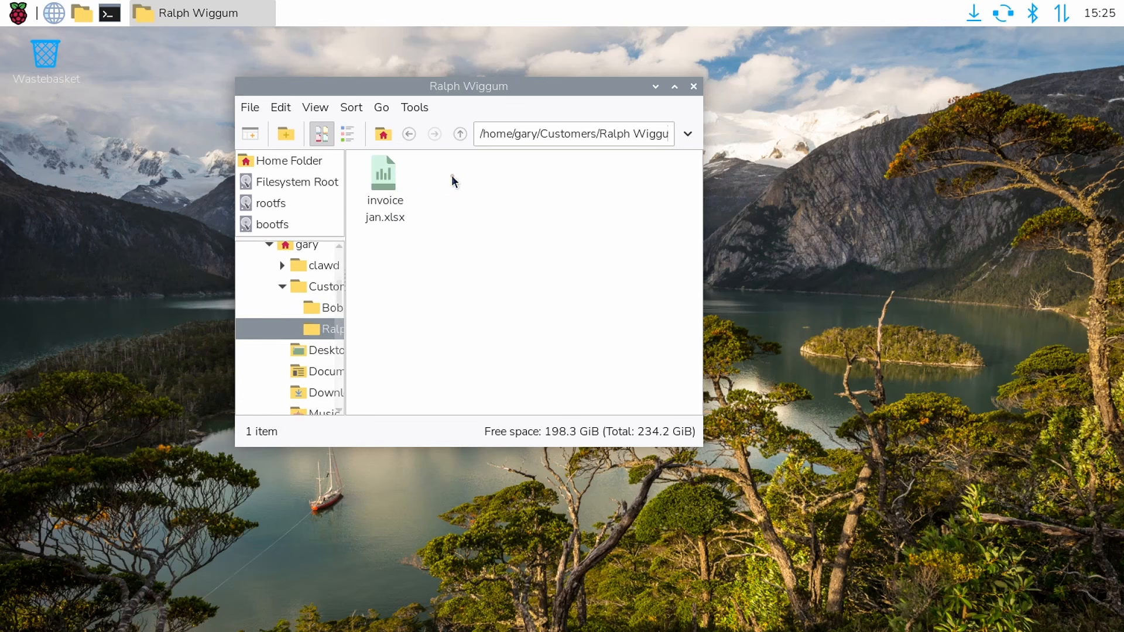
right_click(427, 262)
left_click(474, 301)
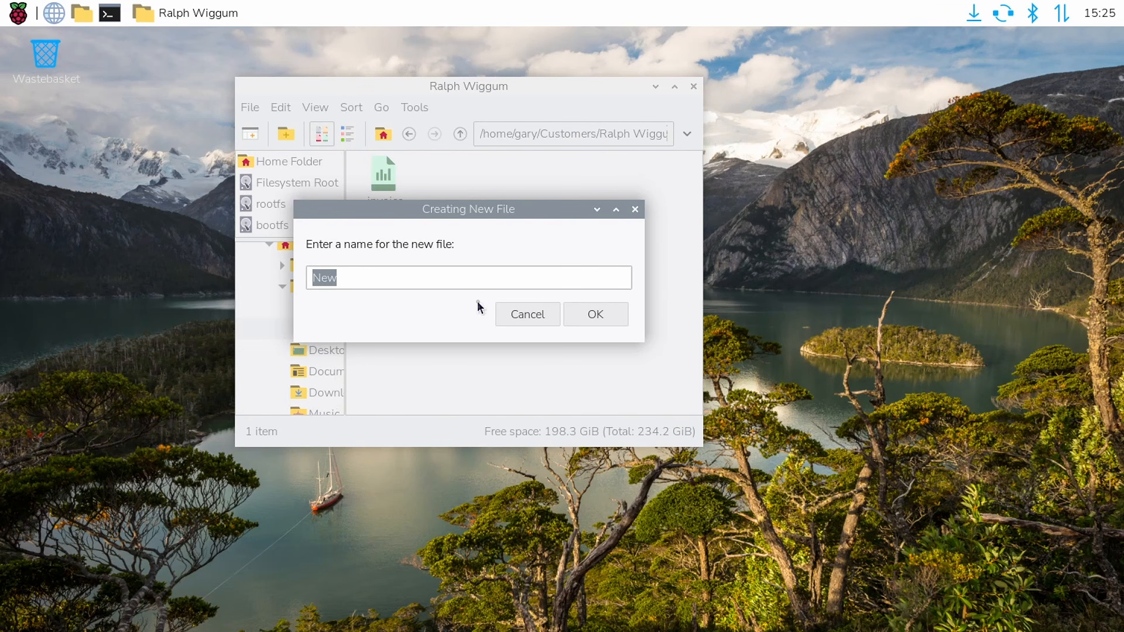
type("TODO ralph.txt")
key("Return")
Enter the lines "Item 1" and "Item 2" in TODO ralph.txt, then save and close the file
double_click(457, 206)
type("Item 1")
key("Return")
type("Item 2")
key("Return")
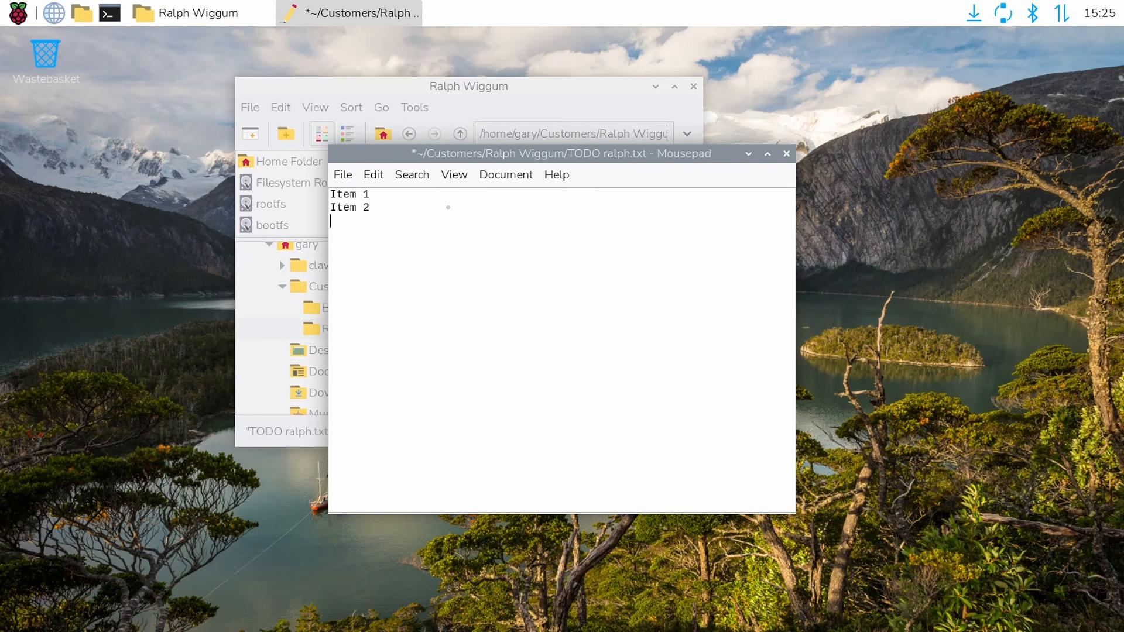
key("ctrl+s")
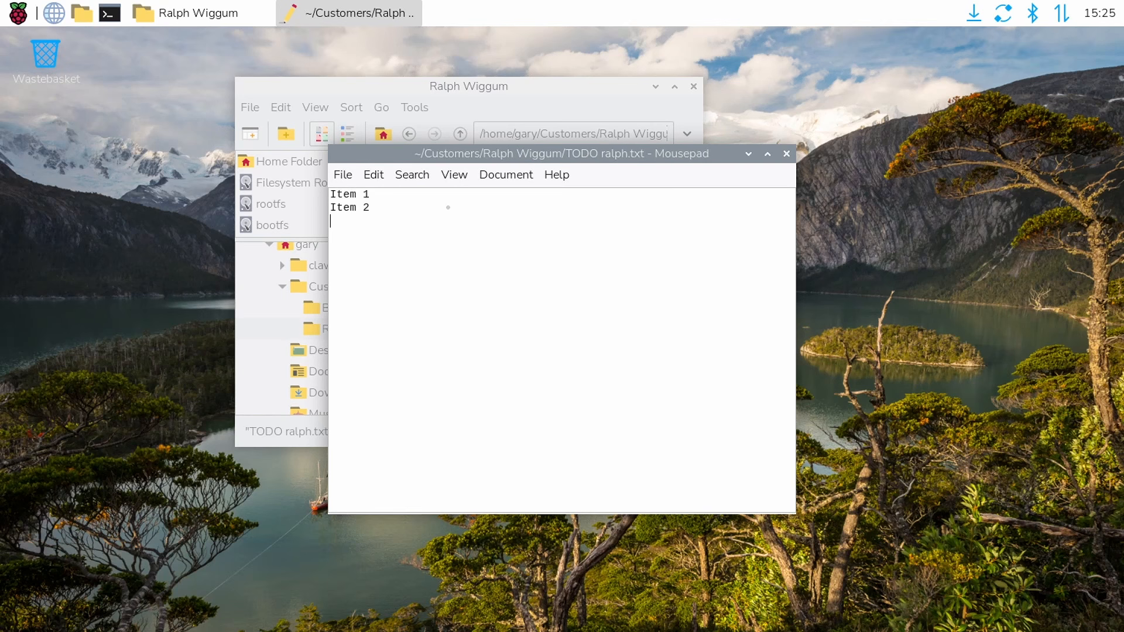
left_click(787, 154)
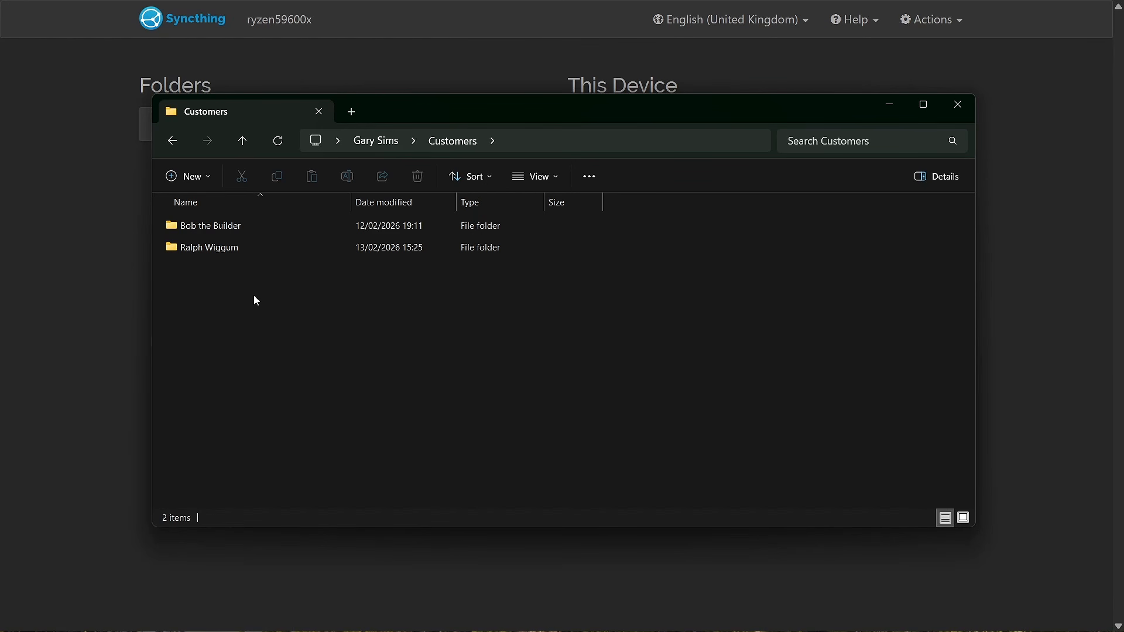
On the Windows machine, open TODO ralph.txt from the Ralph Wiggum folder to check its contents
double_click(230, 252)
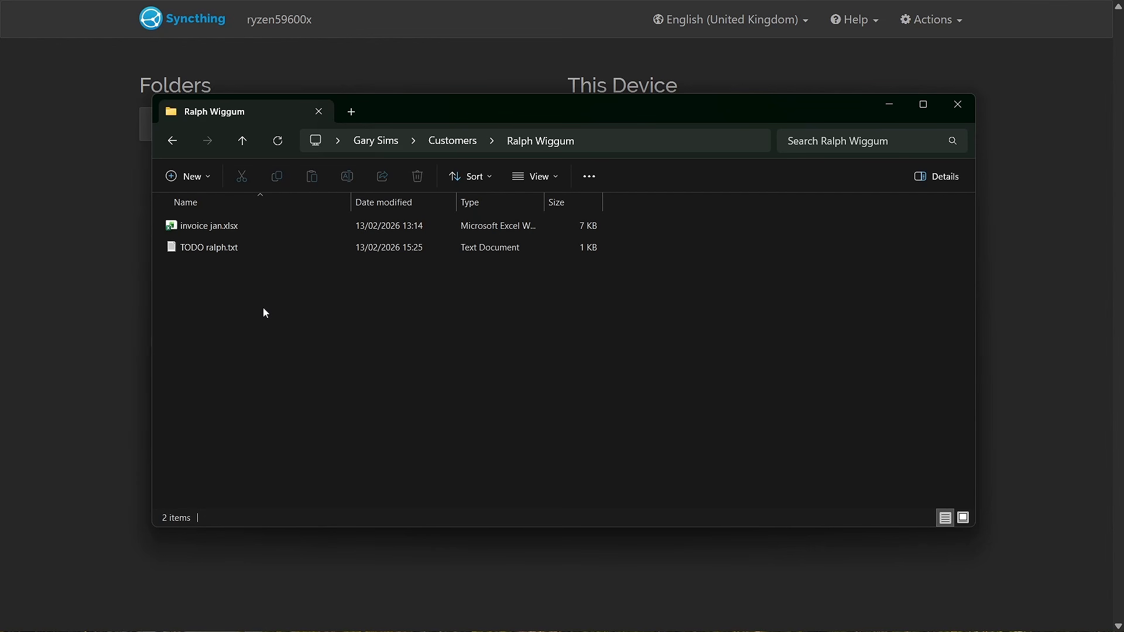
double_click(233, 249)
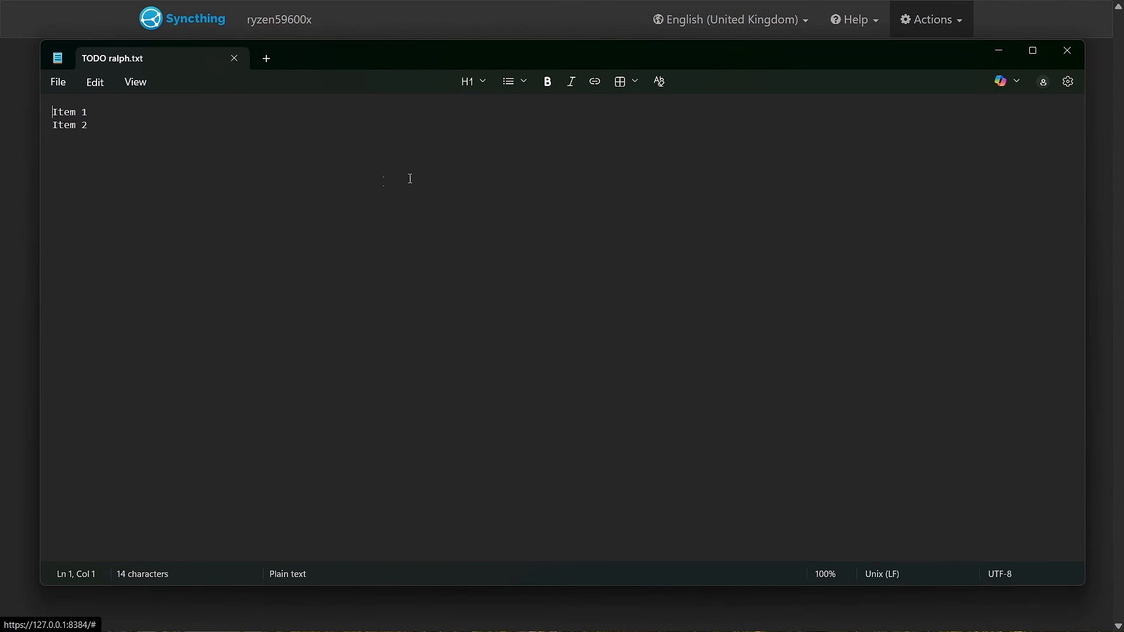
Close the text file and folder windows, and add the nearby Android phone as a remote device in Syncthing
left_click(1065, 54)
left_click(956, 105)
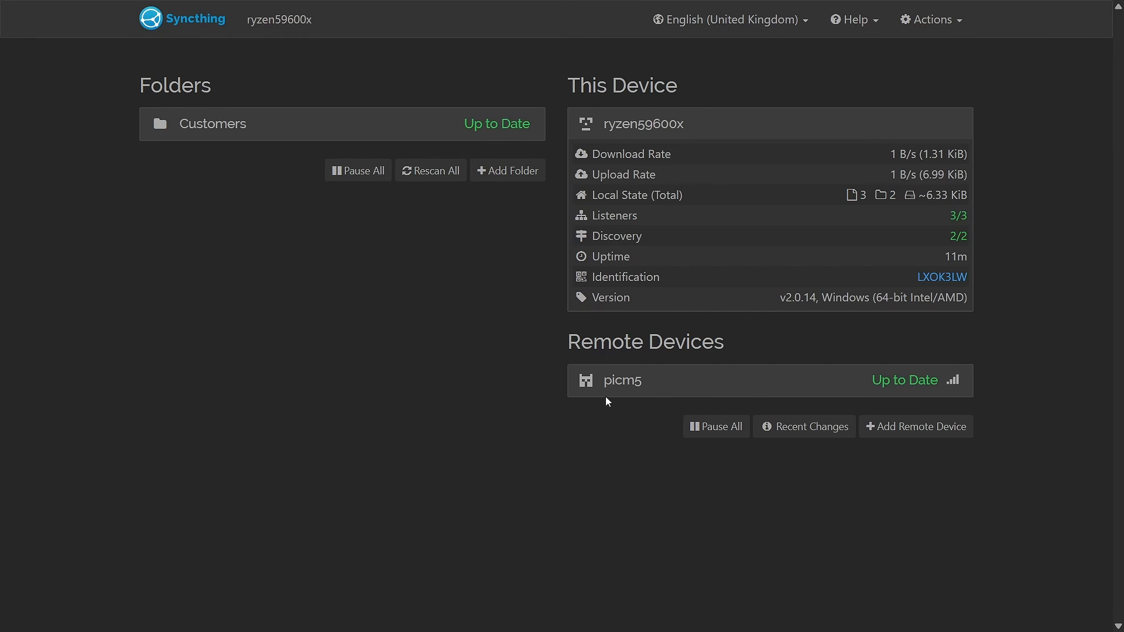
left_click(895, 430)
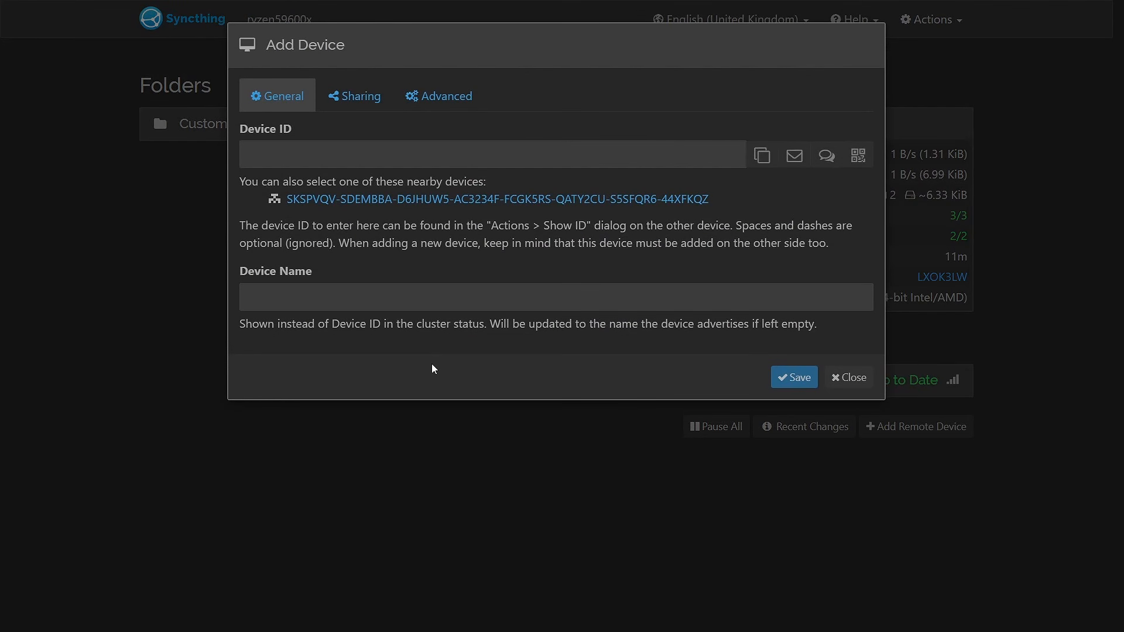
left_click(478, 202)
left_click(793, 377)
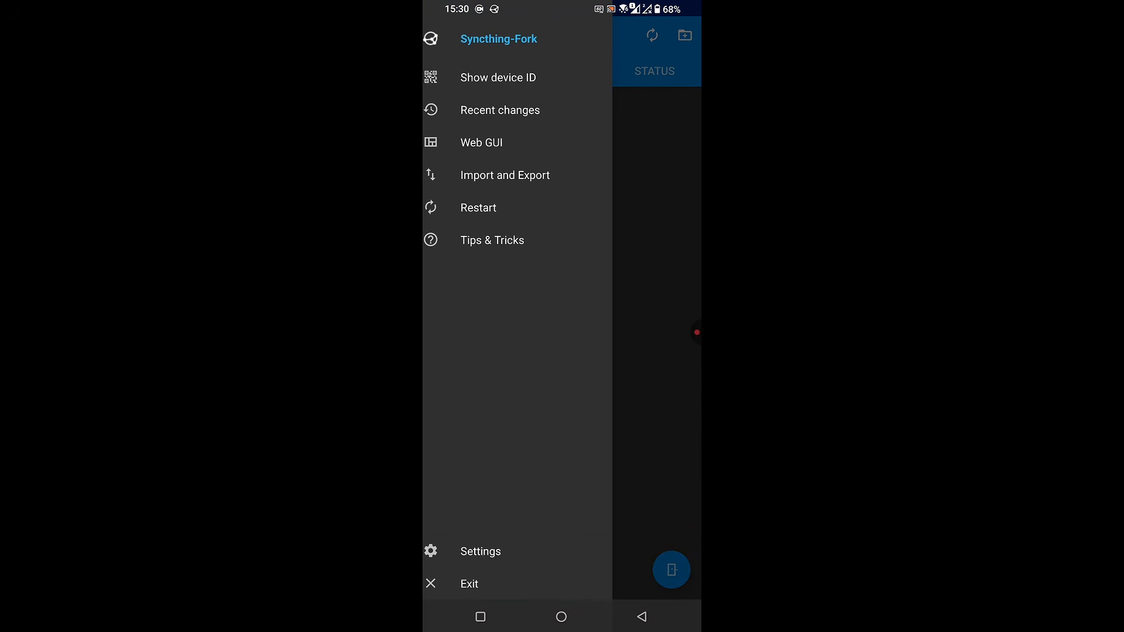
Switch to Syncthing-Fork on the phone, open its Web GUI and accept the connection request from ryzen59600x
left_click(482, 142)
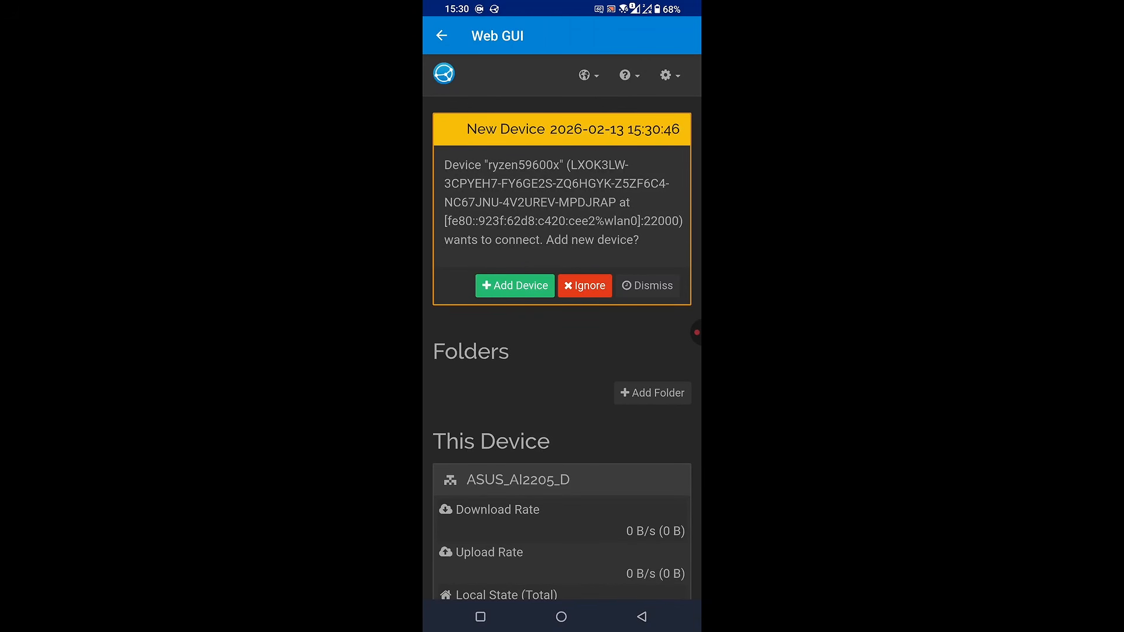
left_click(515, 285)
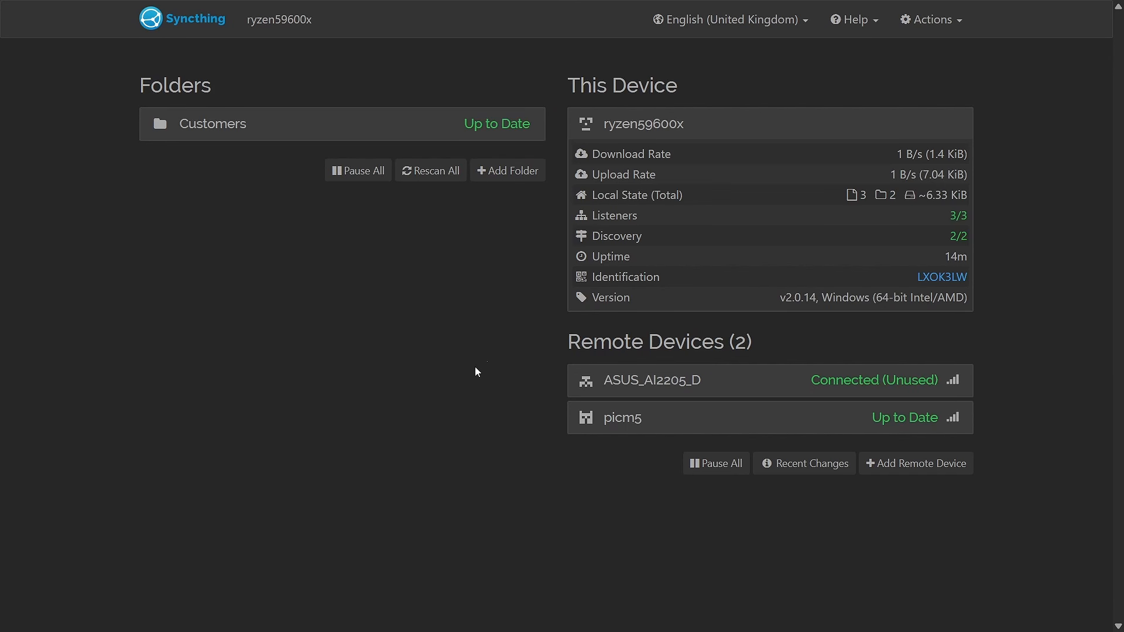
In the Windows machine's Syncthing, share the Customers folder with ASUS_AI2205_D and save the folder settings
left_click(494, 128)
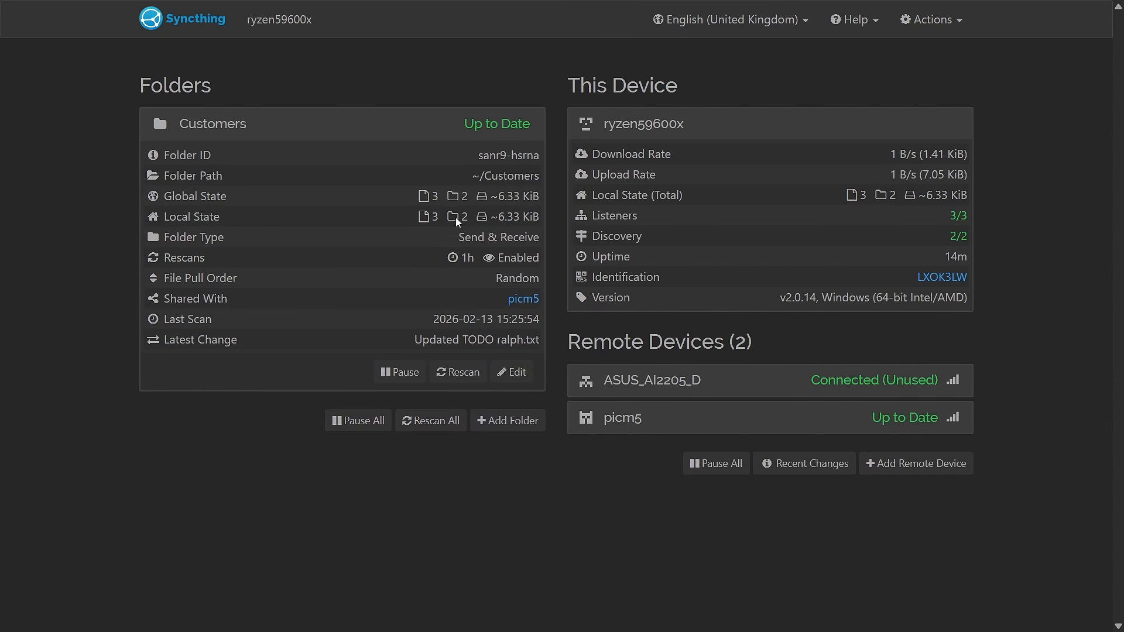
left_click(503, 374)
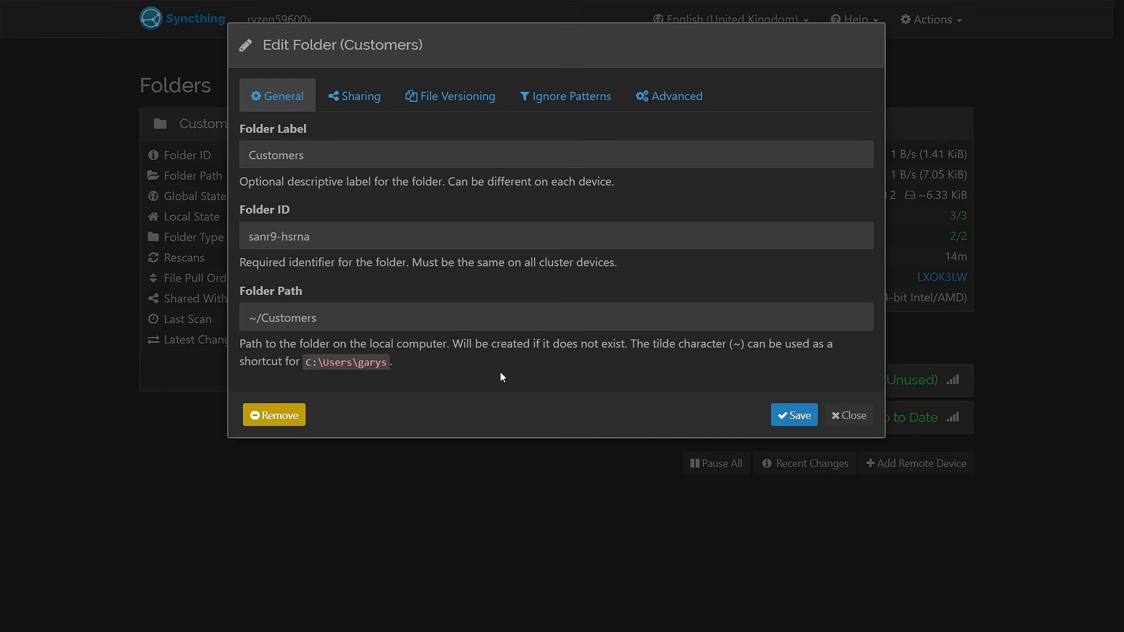
left_click(355, 94)
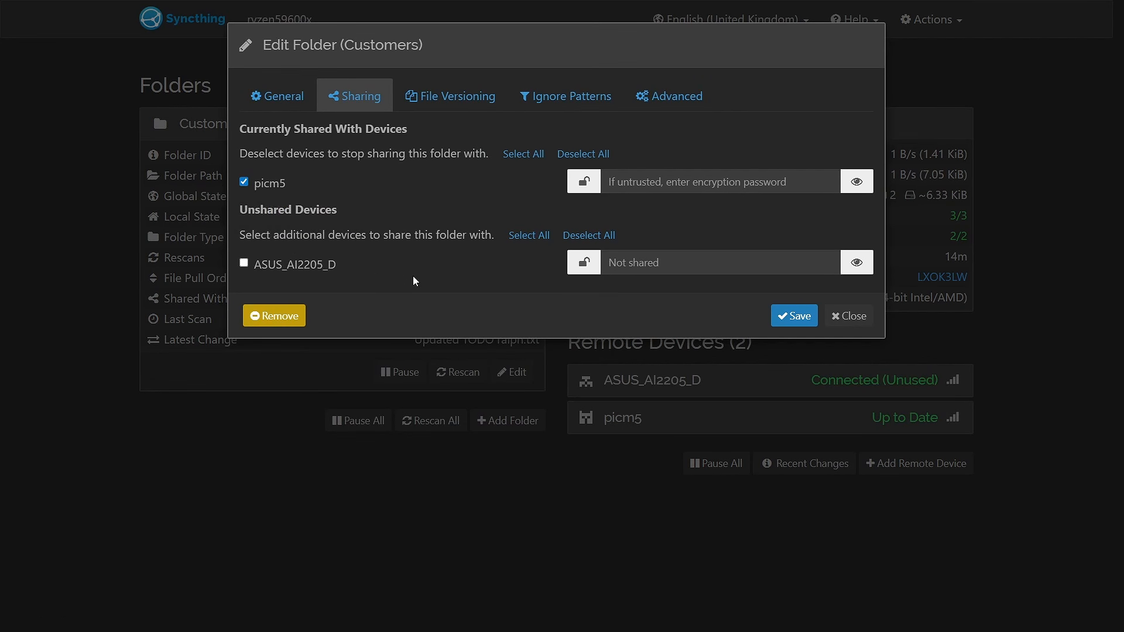
left_click(245, 264)
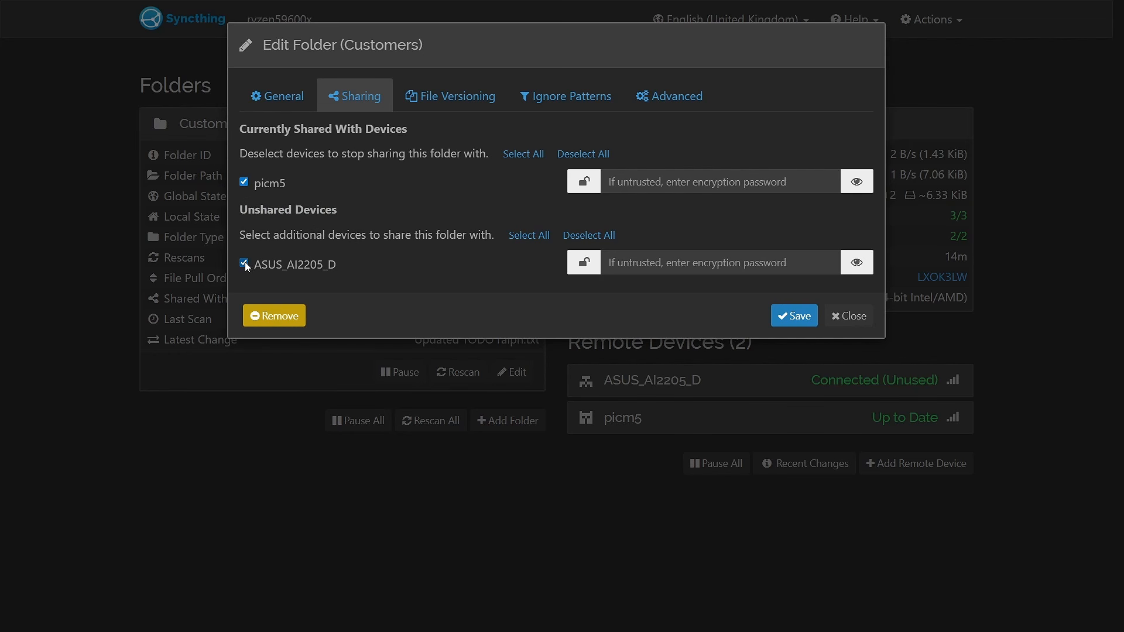
left_click(792, 316)
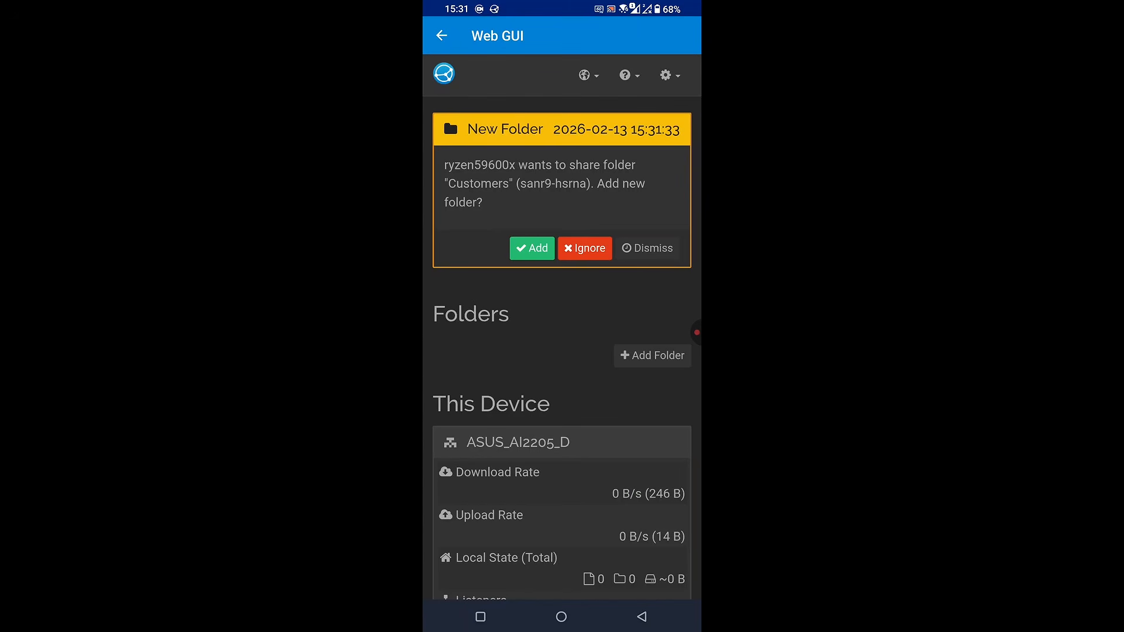
On the phone, accept the shared Customers folder and set its path to /storage/emulated/0/Customers
left_click(532, 248)
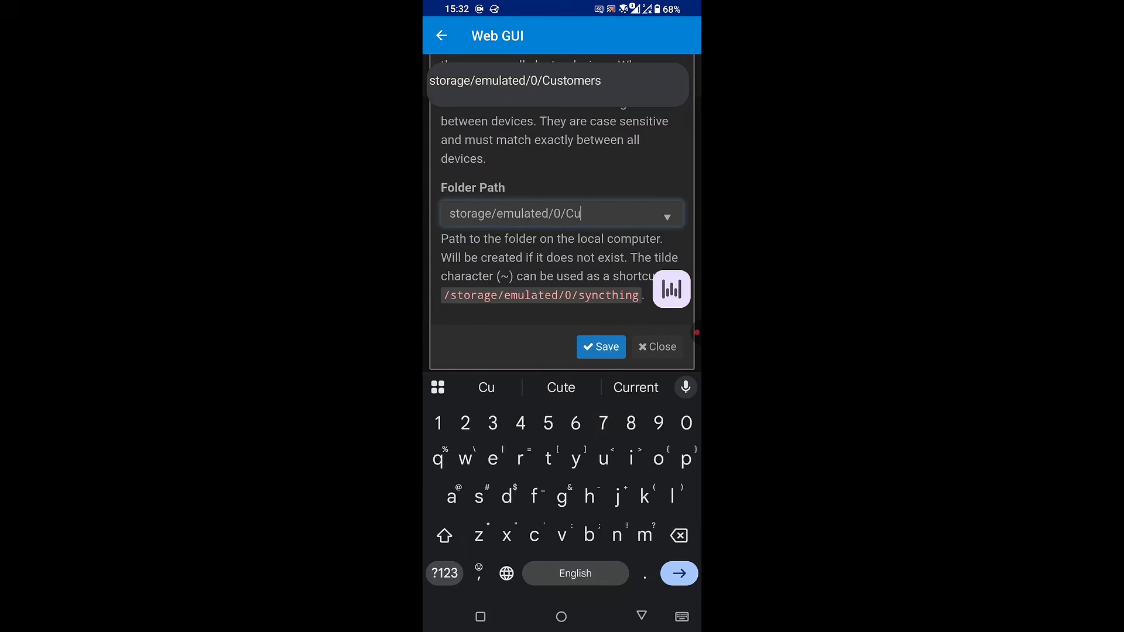
type("storage/emulated/0/Customers")
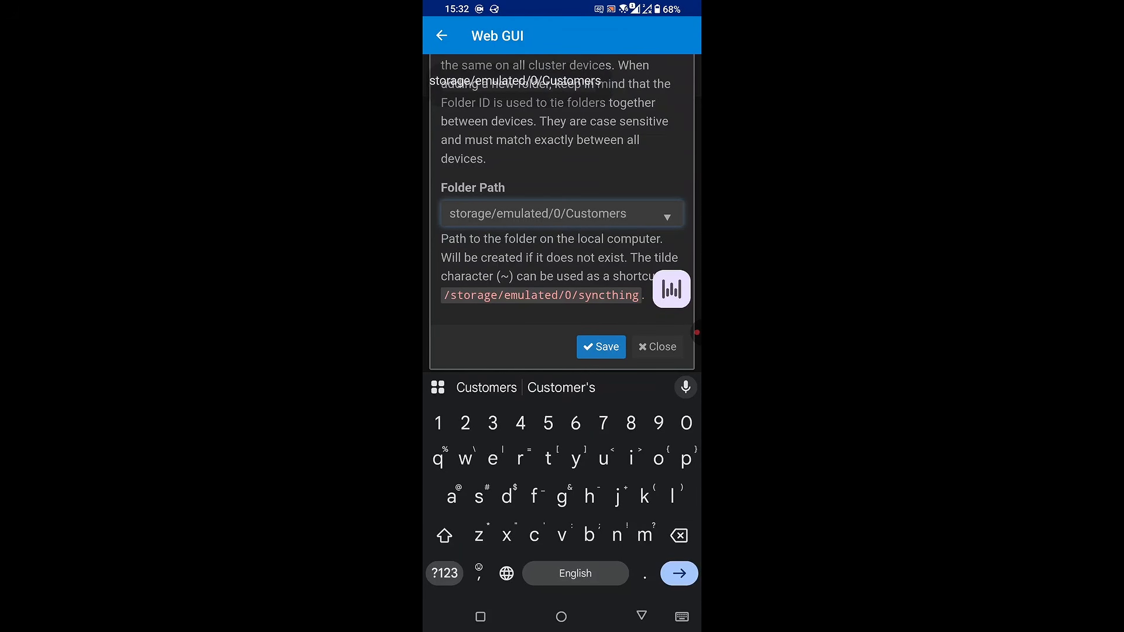
left_click(540, 214)
left_click_drag(541, 230, 450, 230)
left_click(445, 574)
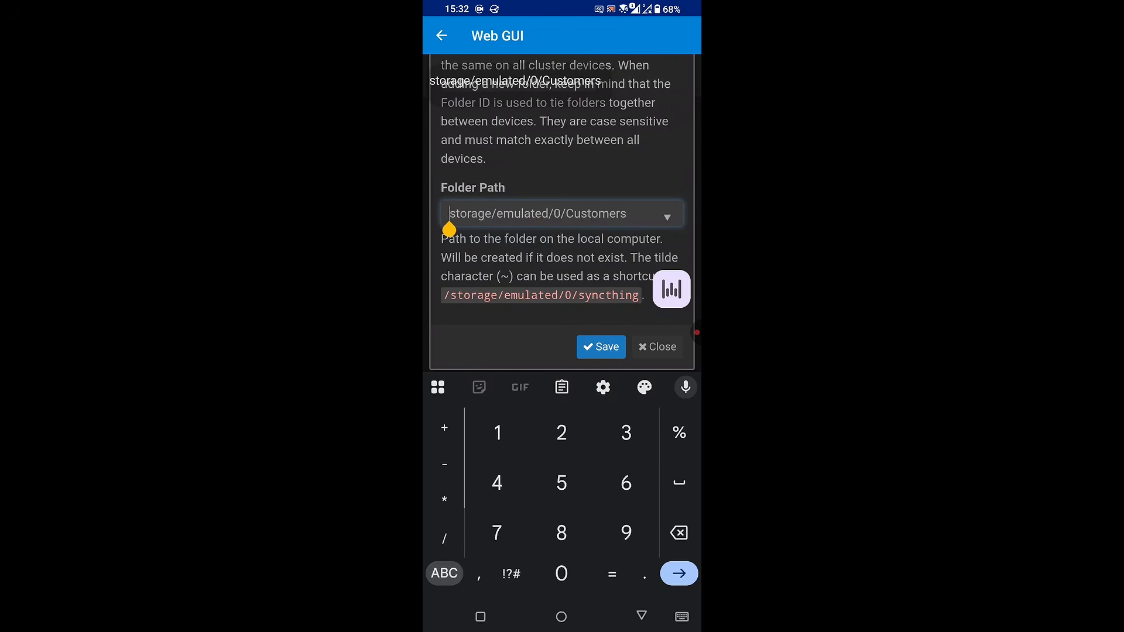
type("/")
left_click(445, 574)
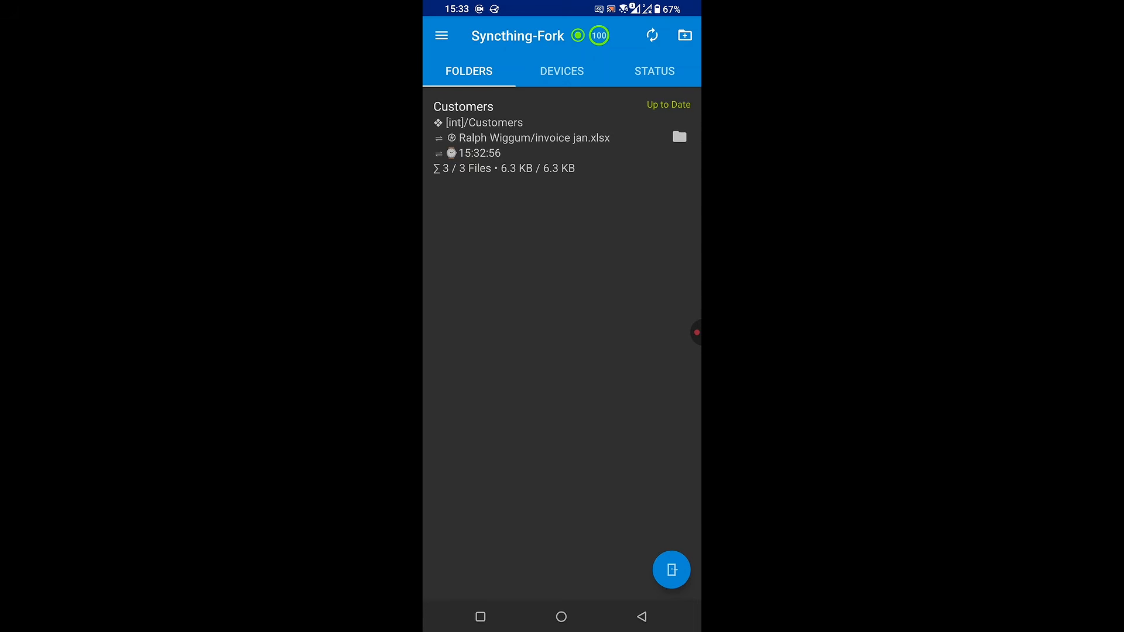
Open the Customers folder in the phone's file manager and inspect the Bob the Builder and Ralph Wiggum subfolders
left_click(679, 136)
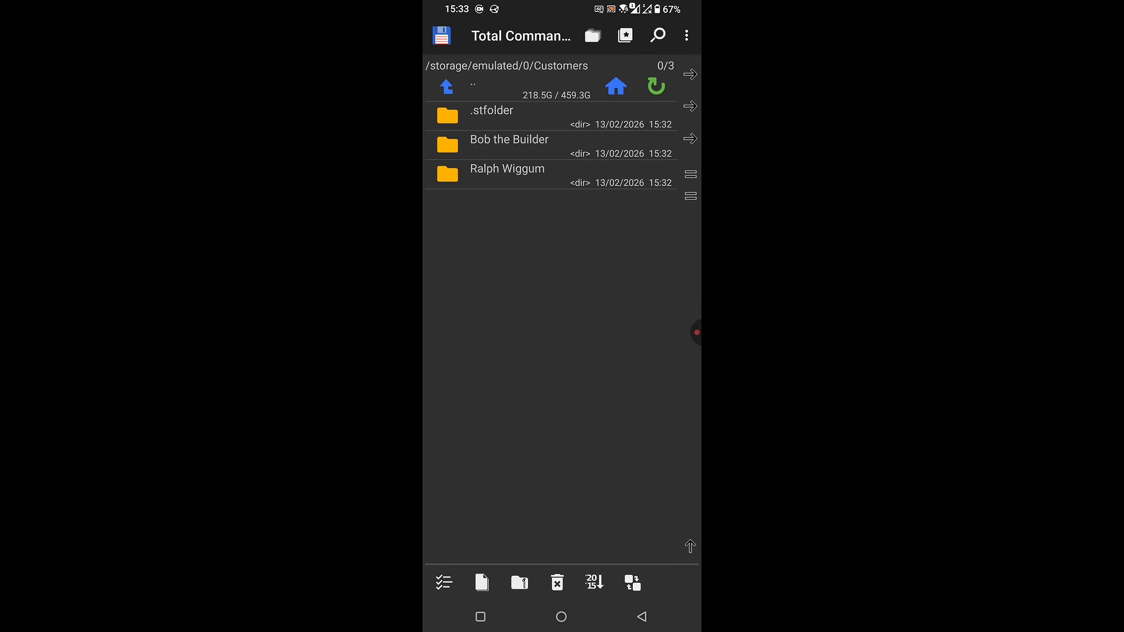
left_click(509, 143)
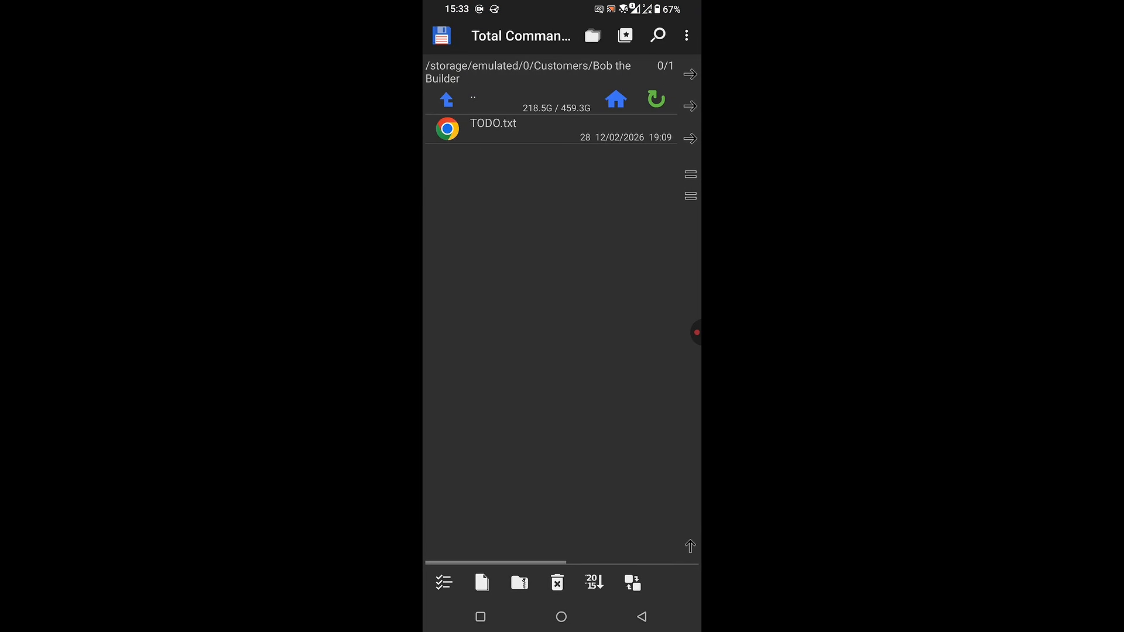
left_click(447, 100)
left_click(507, 174)
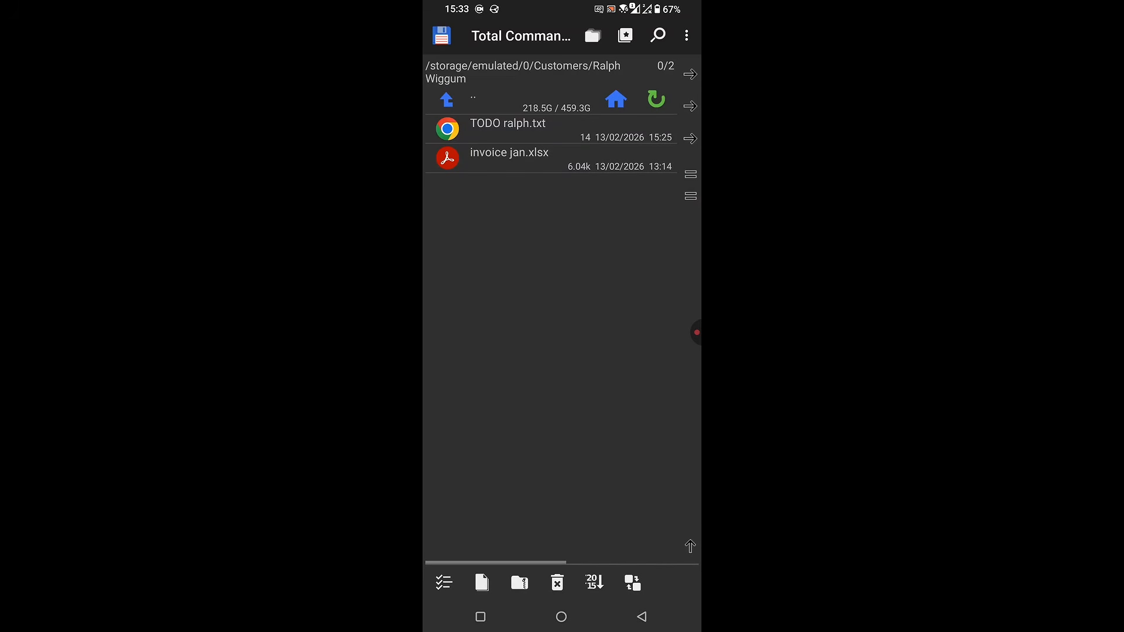
left_click(446, 99)
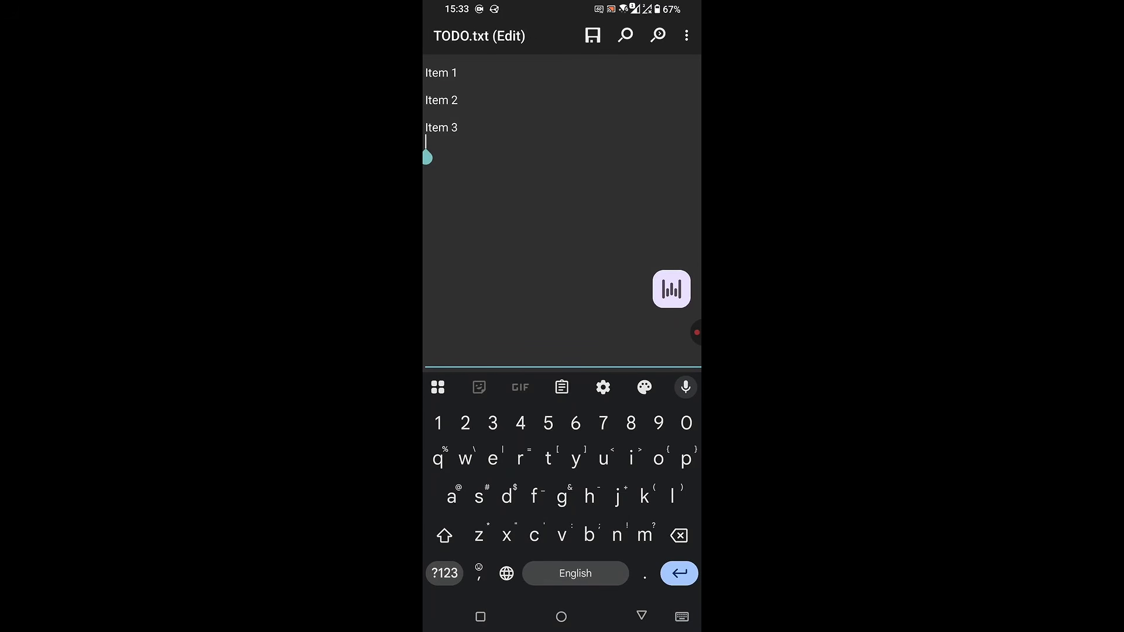
Edit TODO.txt in the Bob the Builder folder on the phone, adding the line "Item 4 (added on Android)" below Item 3
type("Item 3")
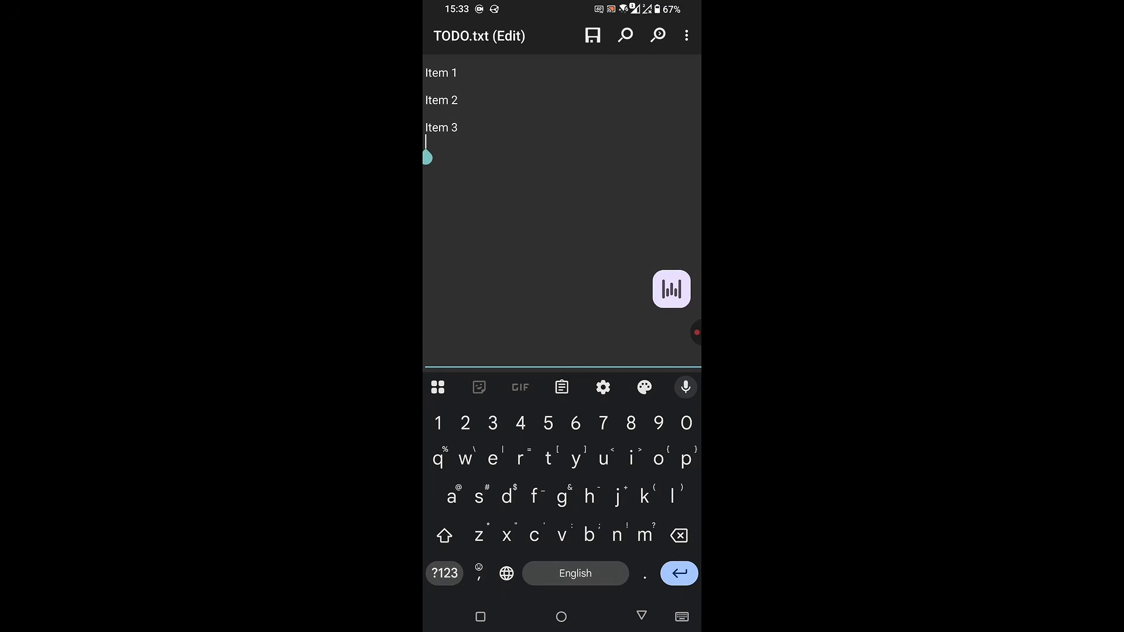
key("shift")
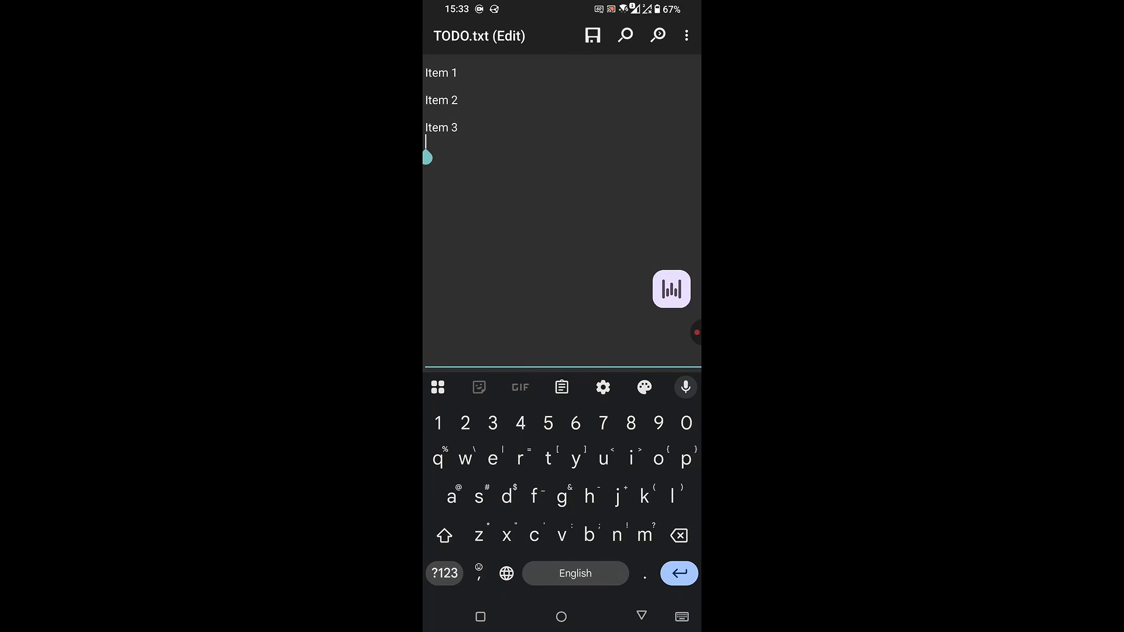
key("shift")
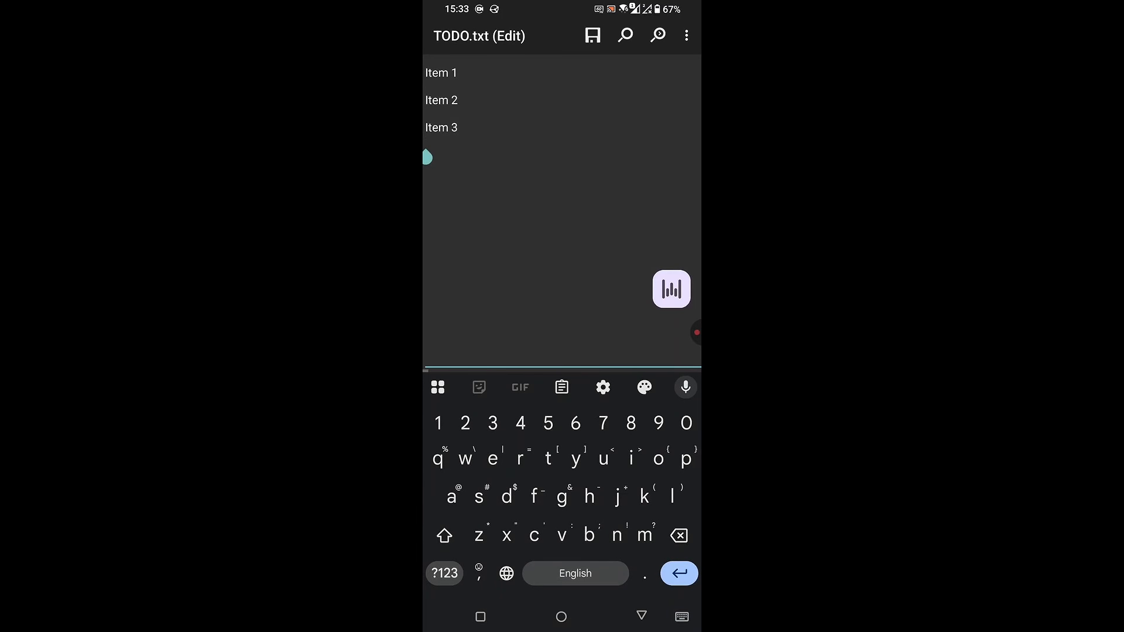
type("Item ")
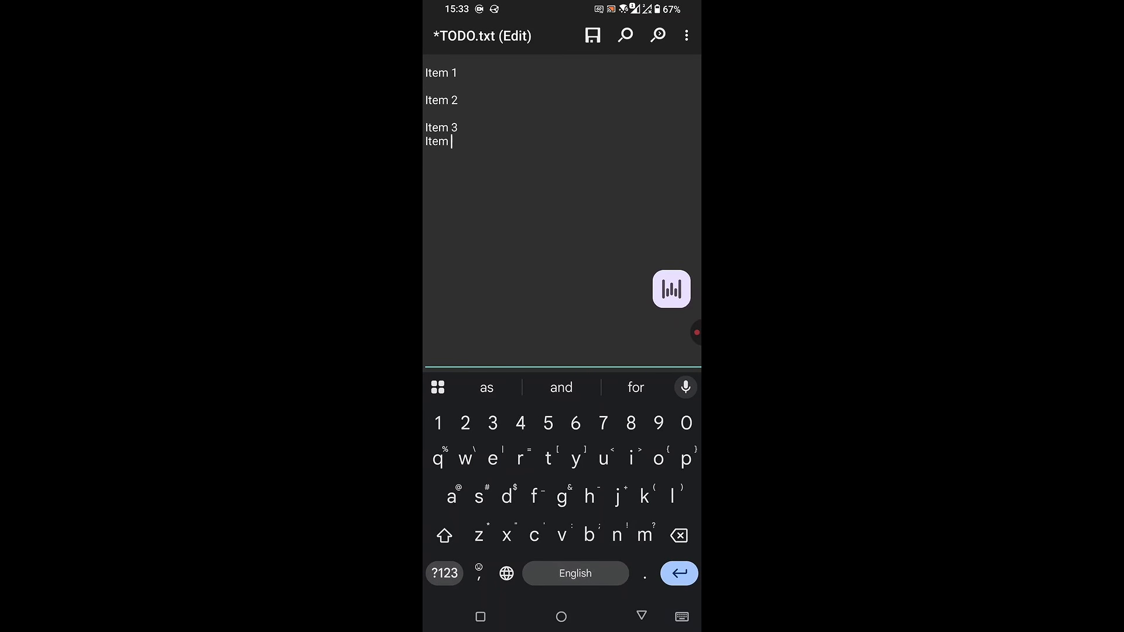
type("4 a")
key("BackSpace")
key("BackSpace")
type("(added ")
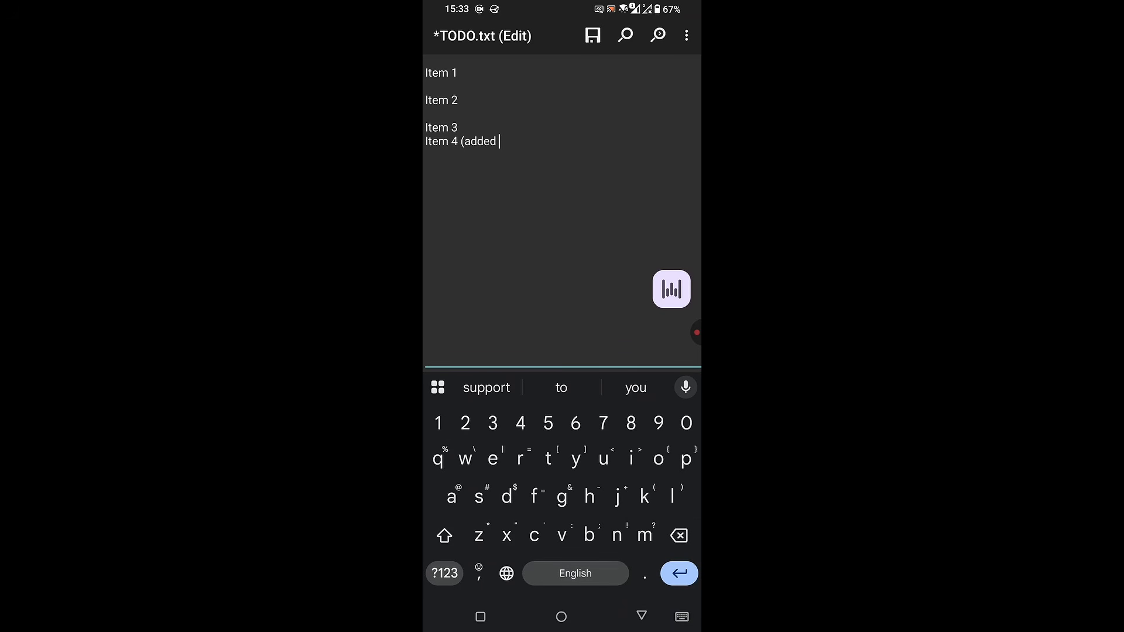
type("on An")
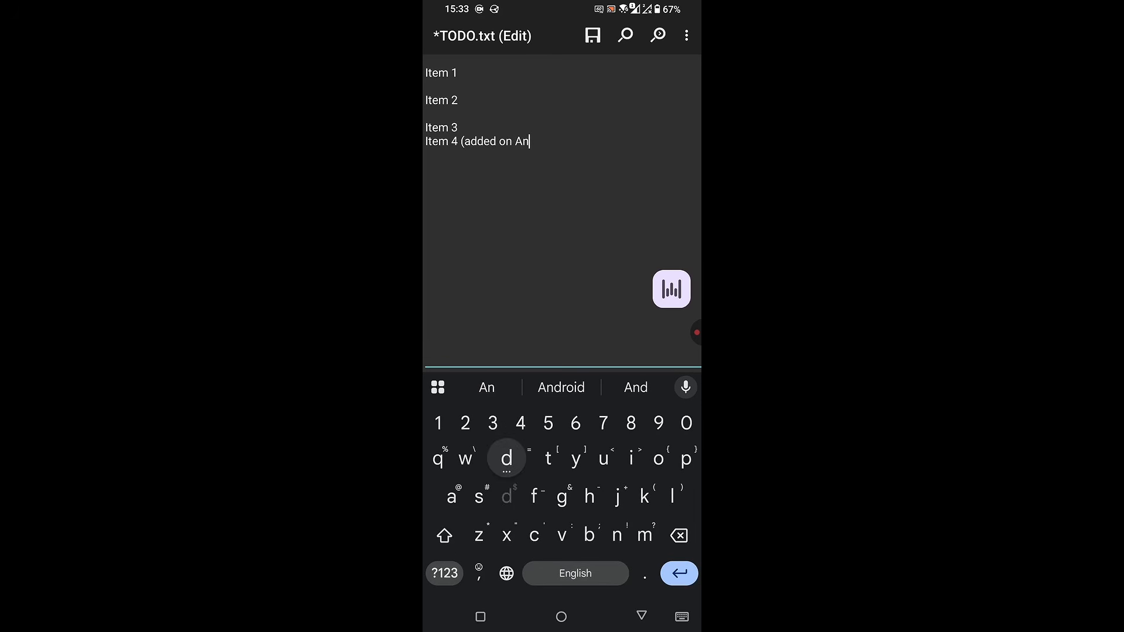
type("droid l")
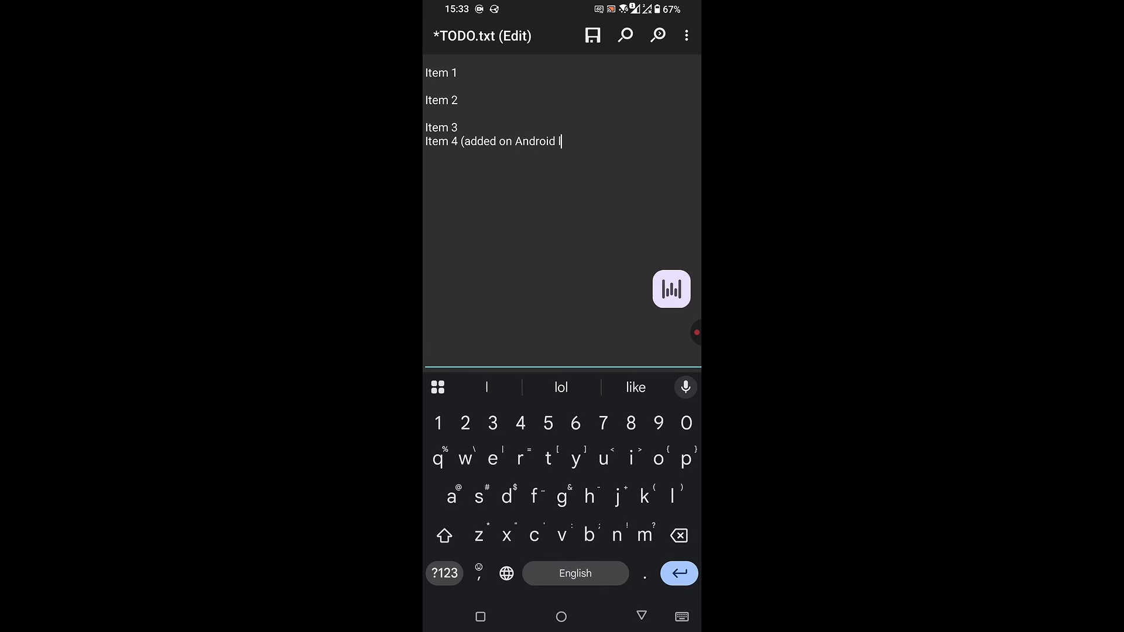
key("BackSpace")
key("BackSpace")
type(")")
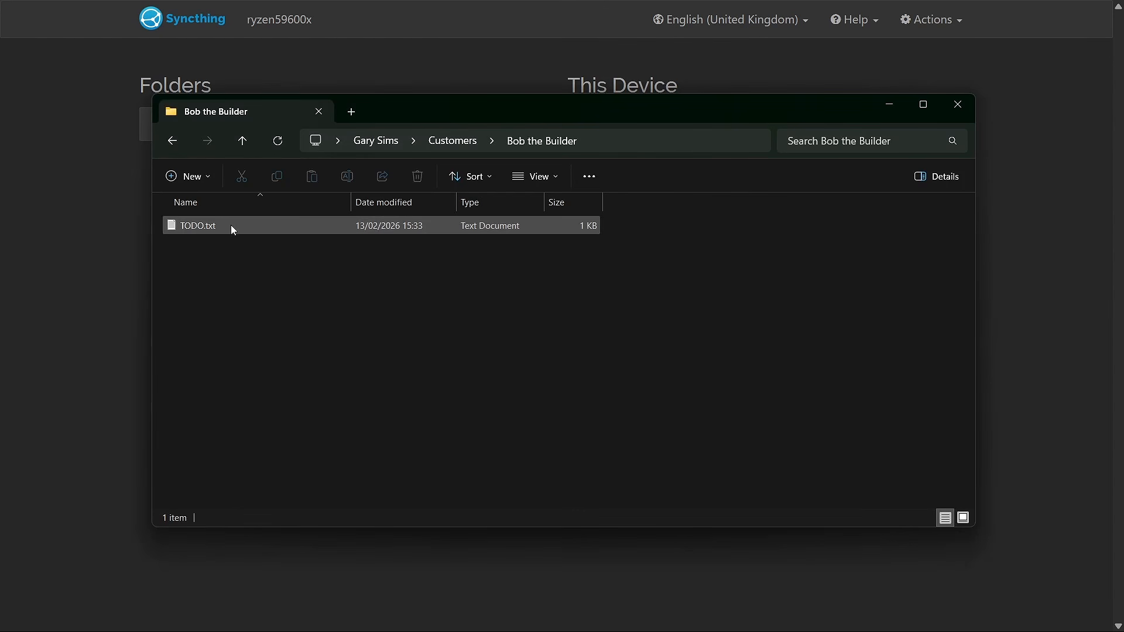
On the Windows machine, open TODO.txt from the Bob the Builder folder to check its contents, then close it
left_click(231, 226)
double_click(232, 227)
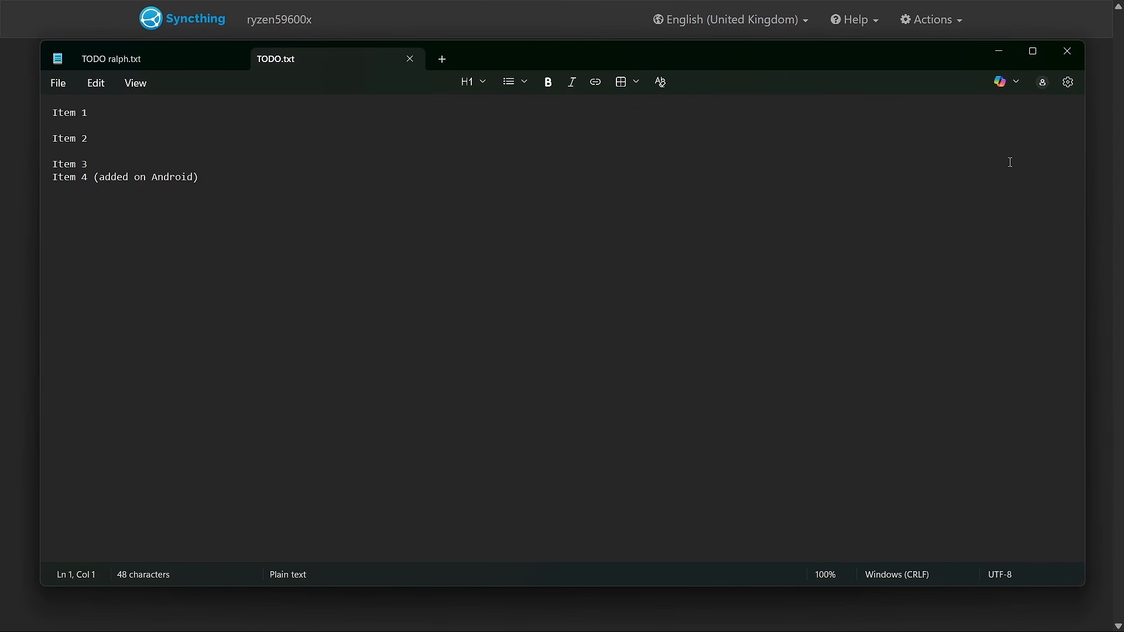
left_click(1060, 53)
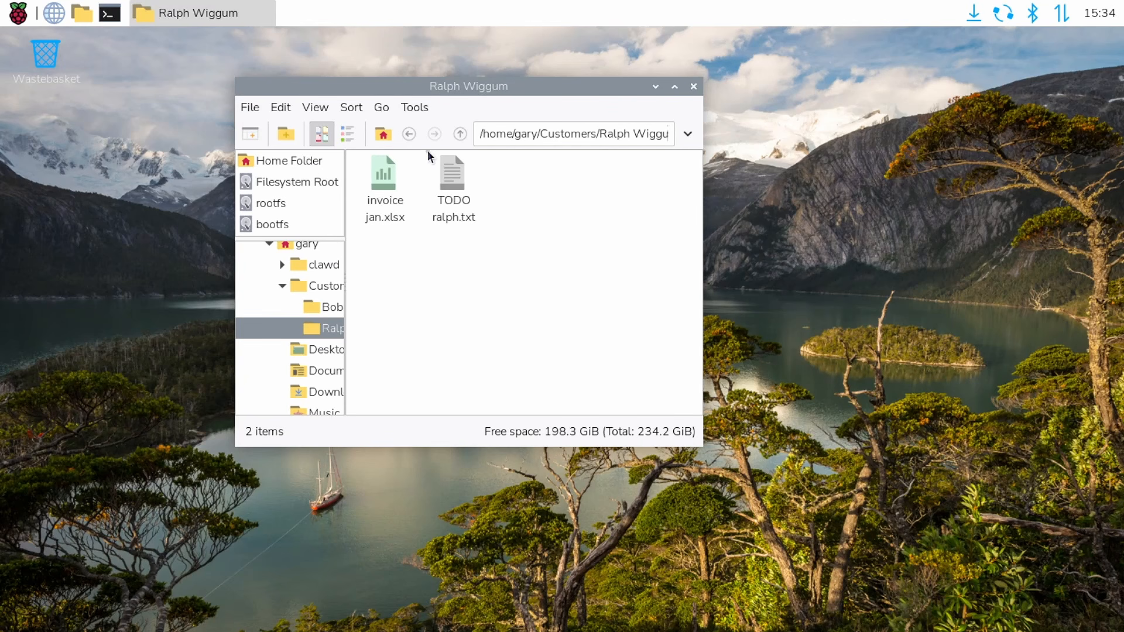
On the Raspberry Pi, open TODO.txt from the Bob the Builder folder to check its contents, then close it
left_click(461, 134)
double_click(385, 182)
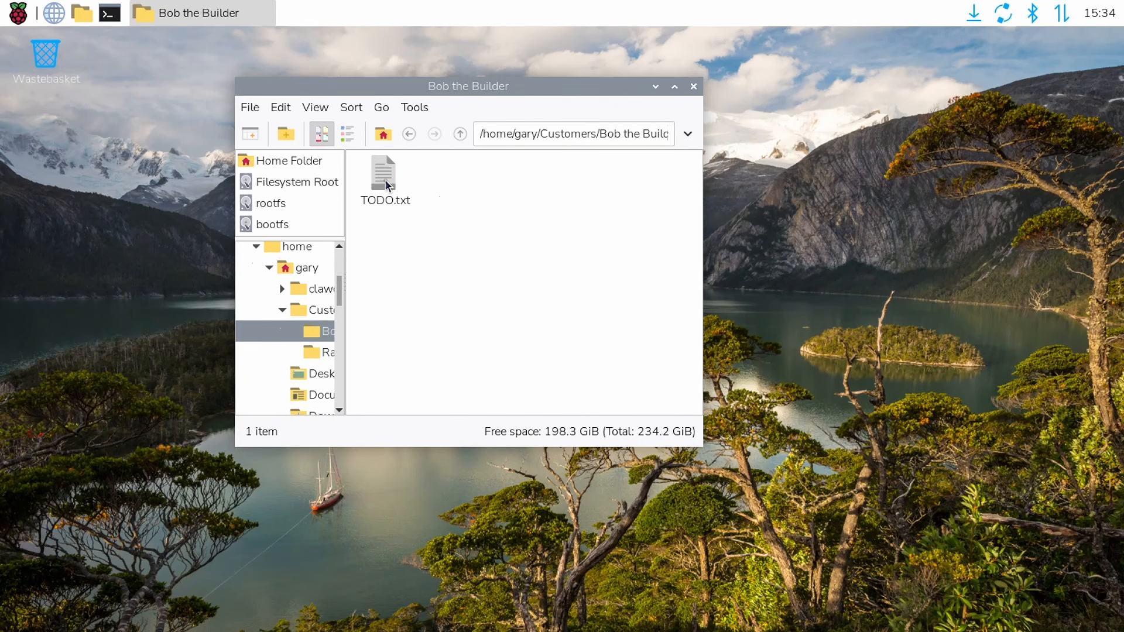
left_click(385, 181)
double_click(384, 180)
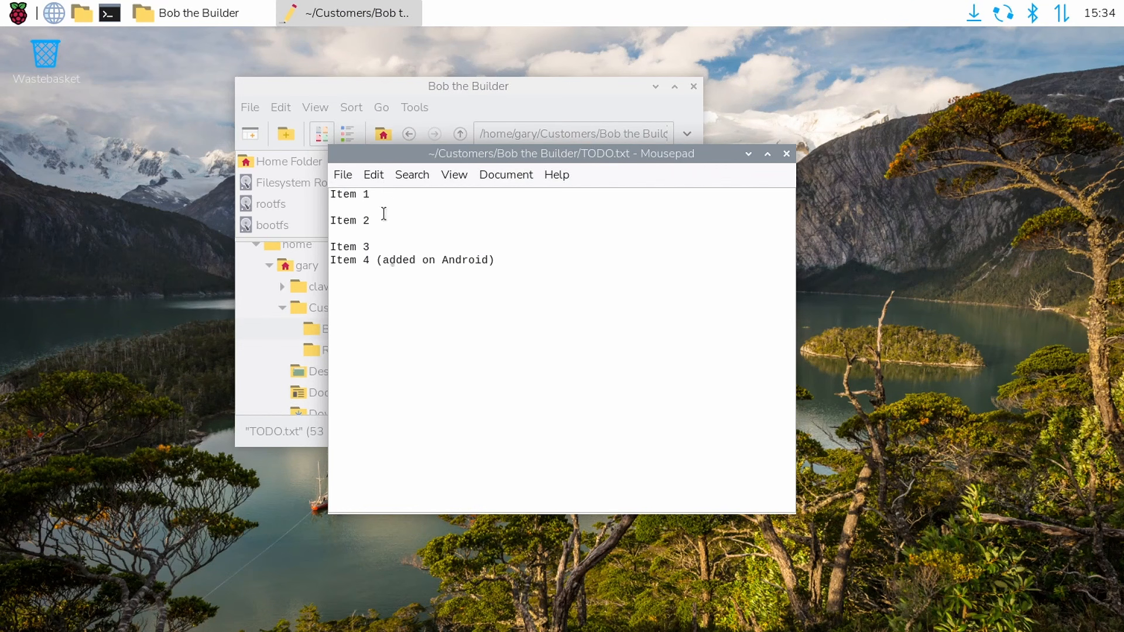
left_click(787, 154)
left_click(570, 246)
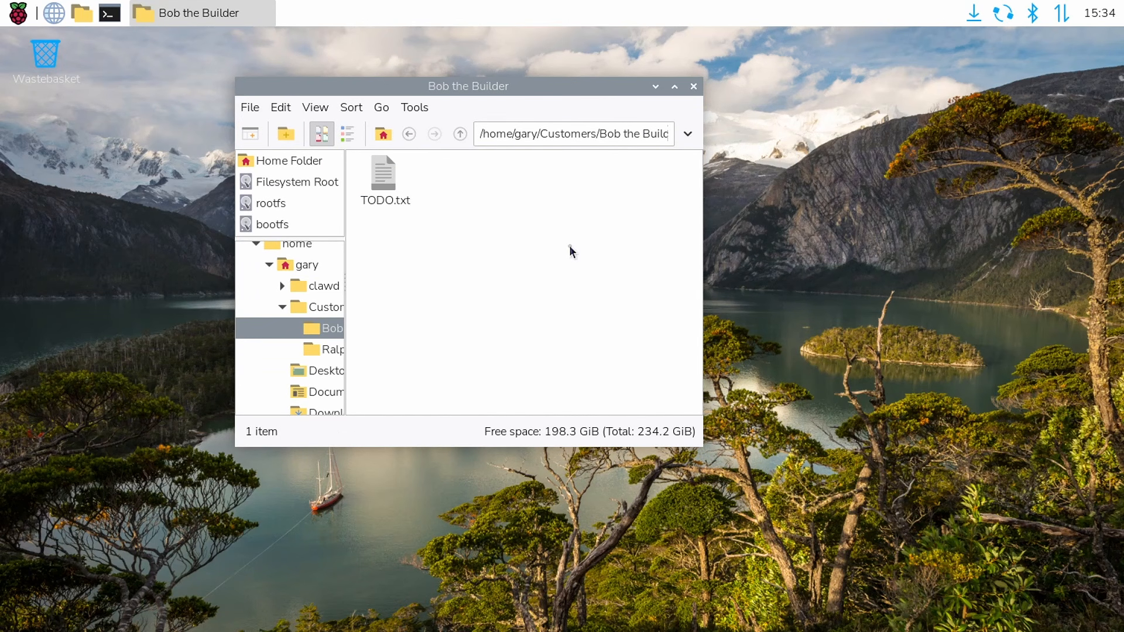